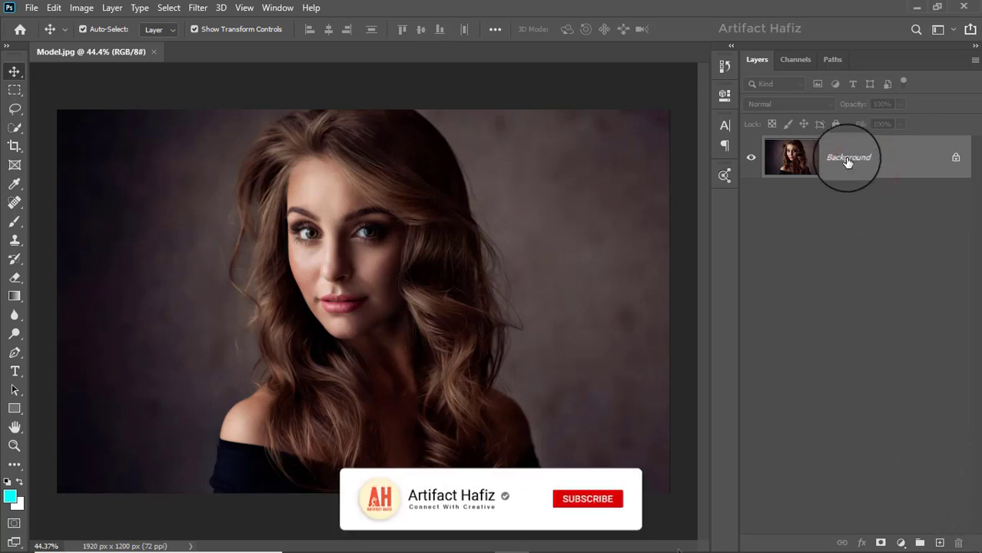
Duplicate the Background layer of Model.jpg into a Background copy layer.
mouse_move(867, 167)
mouse_down()
mouse_move(903, 438)
mouse_move(939, 543)
mouse_up()
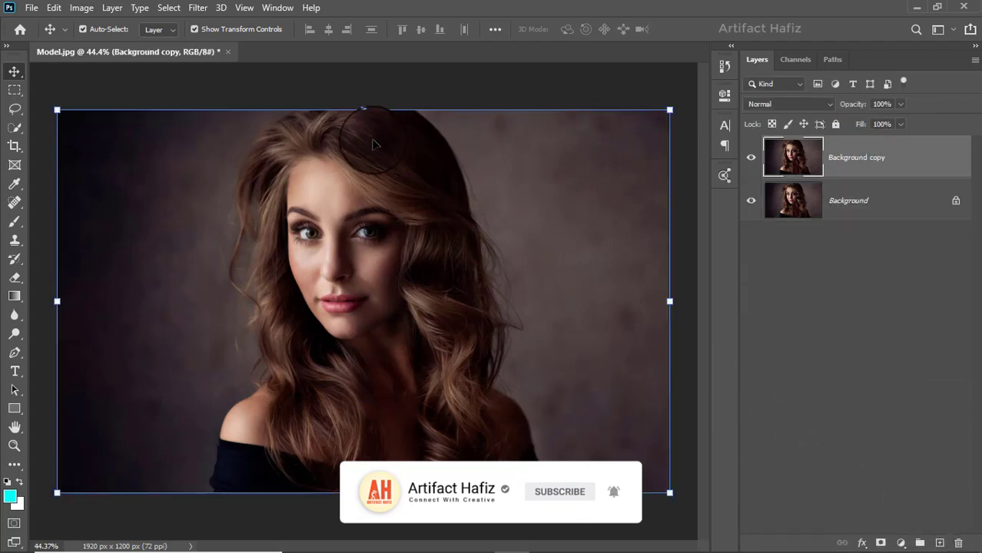
Make Background copy a smart object and apply Camera Raw Luminance noise reduction of 100.
click(198, 9)
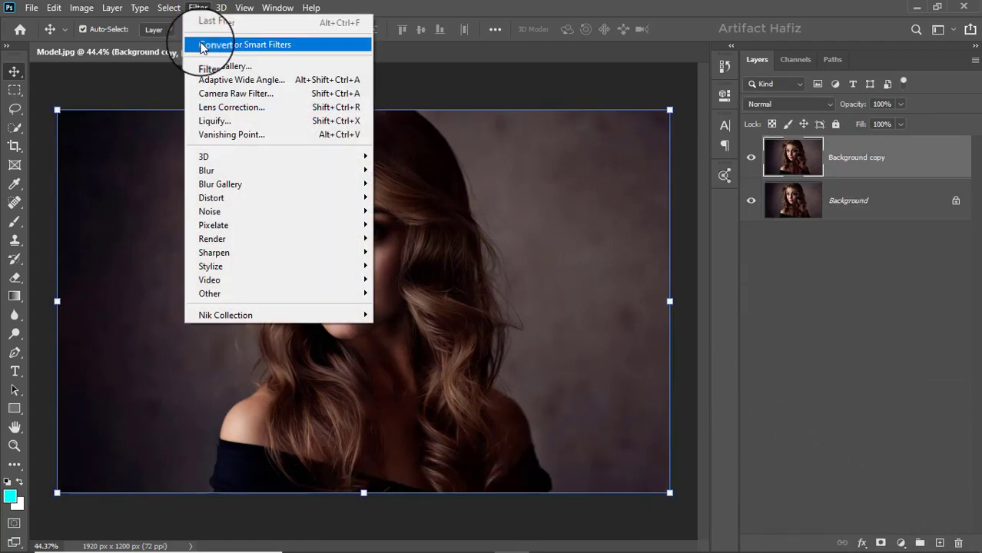
click(204, 46)
click(197, 8)
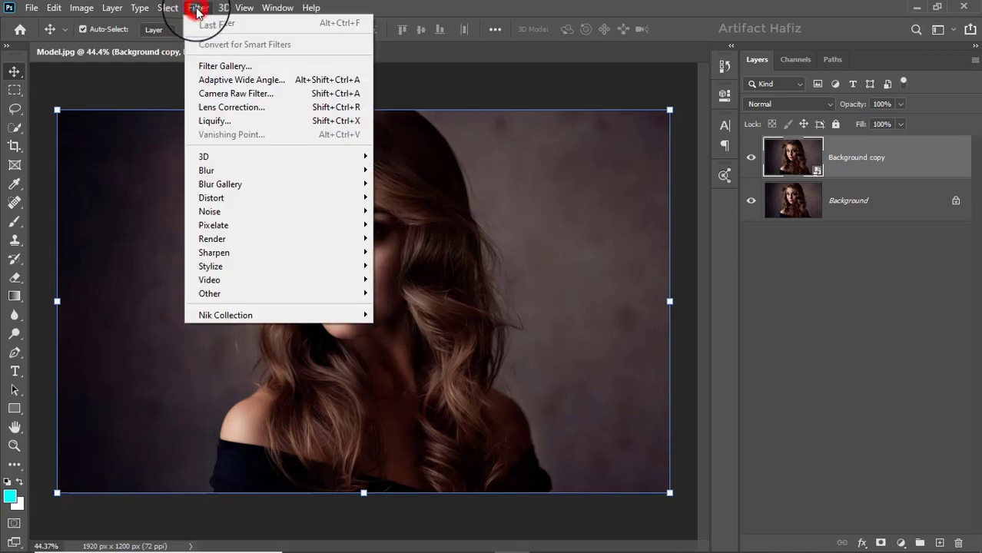
click(217, 93)
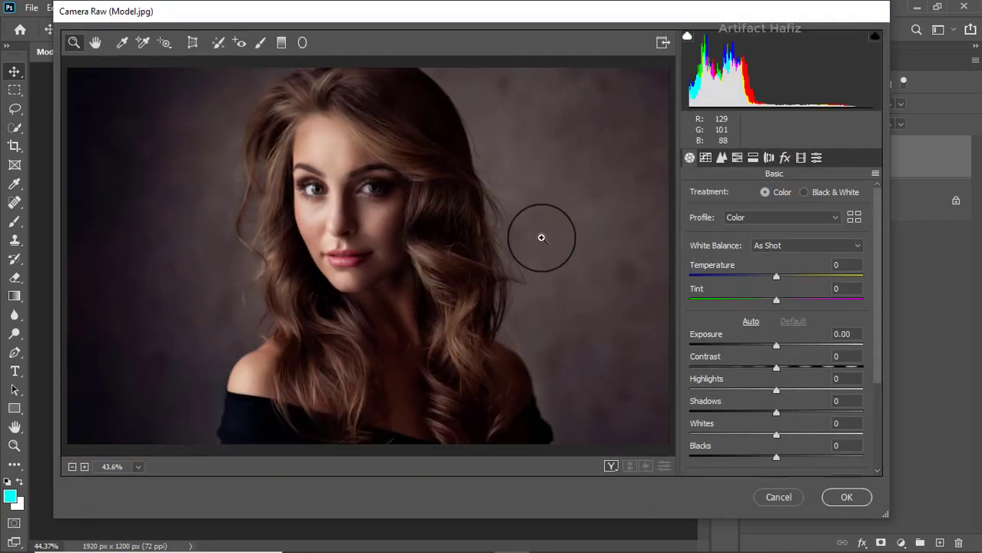
scroll(770, 332, down, 3)
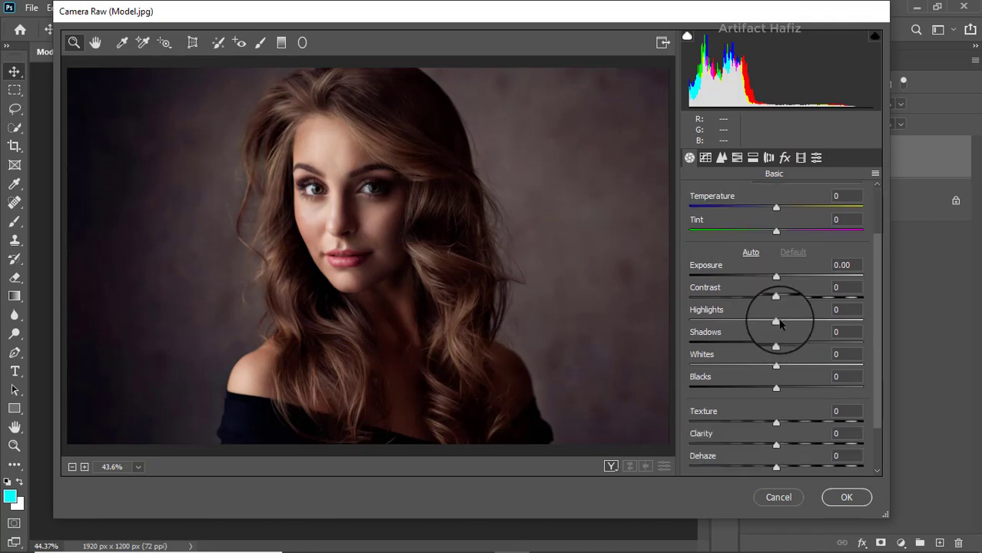
scroll(780, 325, down, 2)
scroll(780, 319, down, 1)
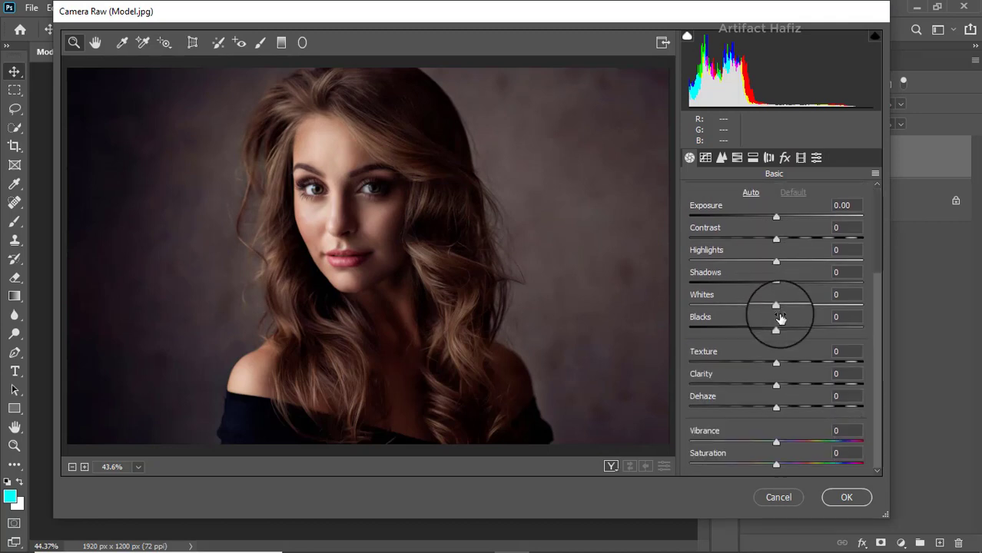
click(721, 158)
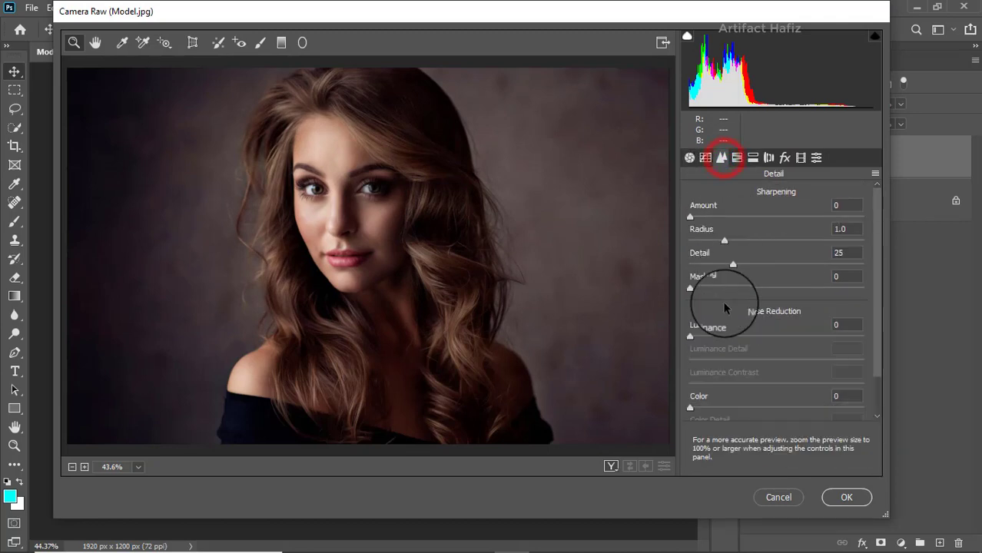
drag(692, 338, 827, 325)
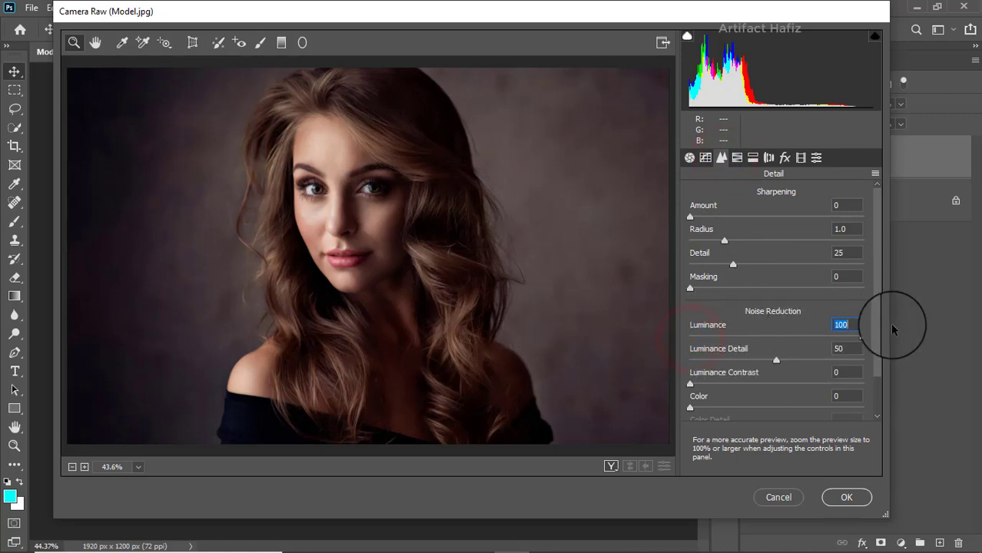
click(846, 497)
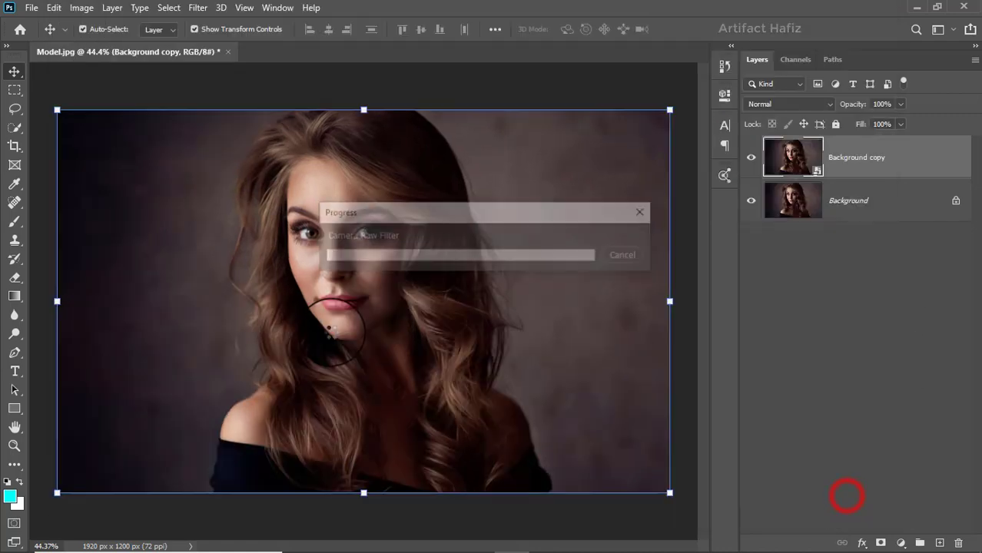
Add a white layer mask to Background copy and ready the Brush with black foreground.
scroll(336, 290, up, 2)
scroll(376, 331, up, 3)
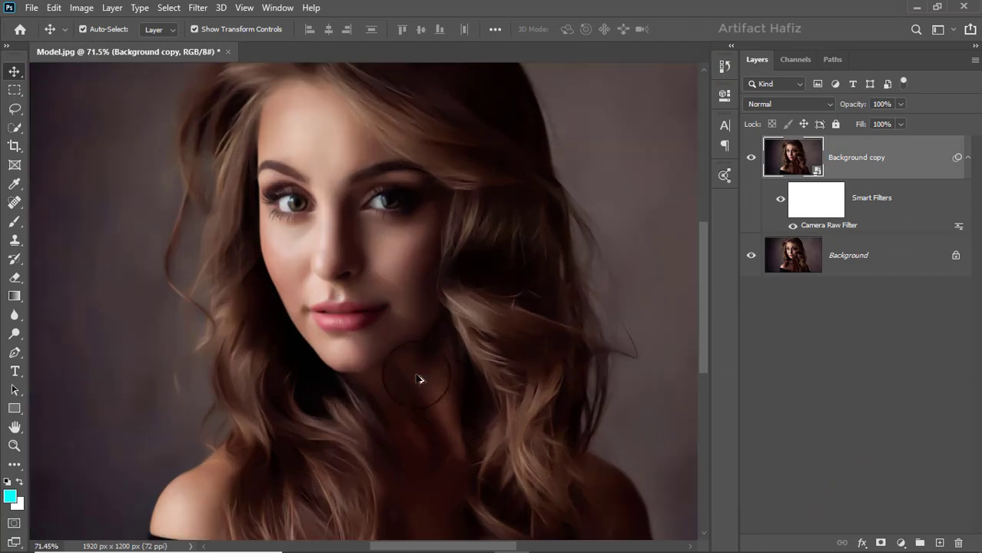
click(880, 543)
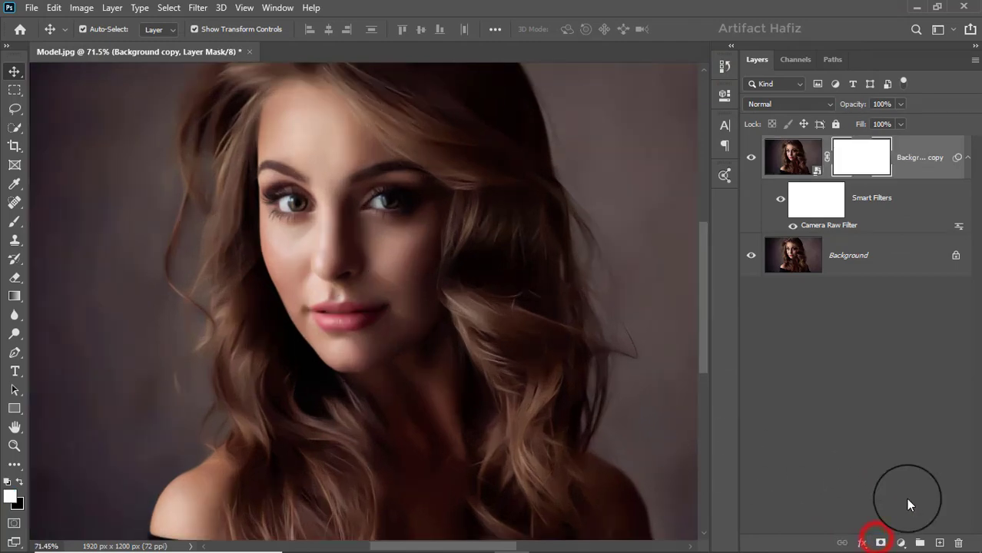
drag(373, 186, 357, 299)
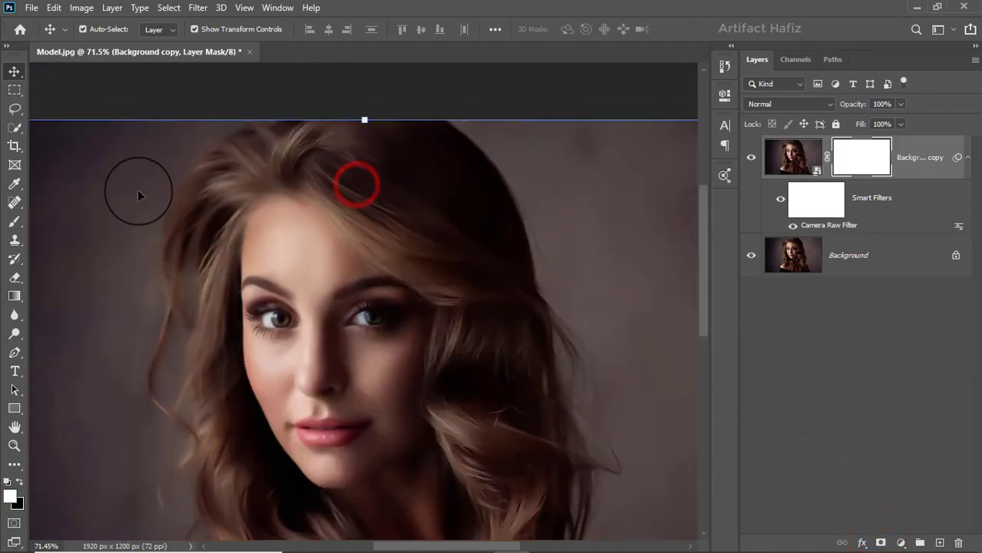
click(13, 223)
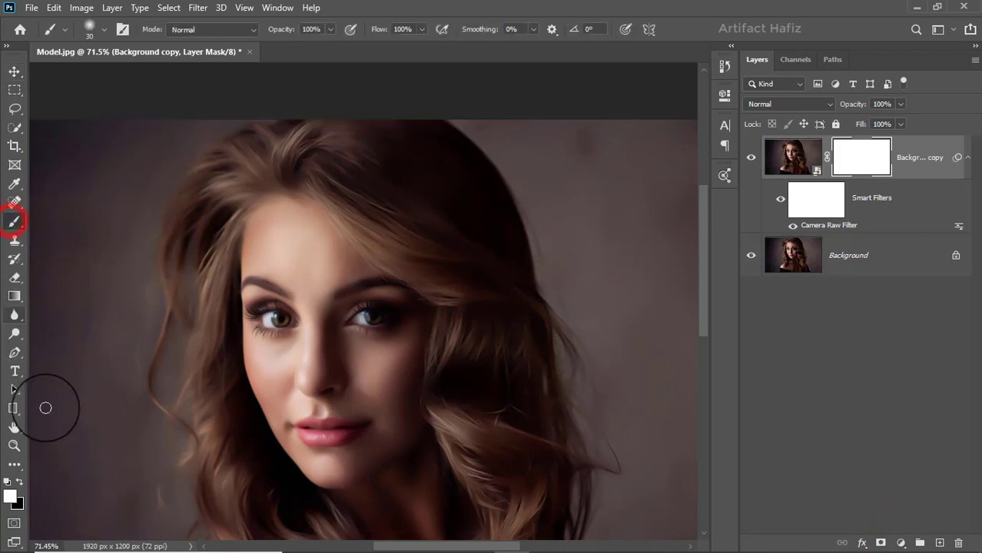
click(19, 482)
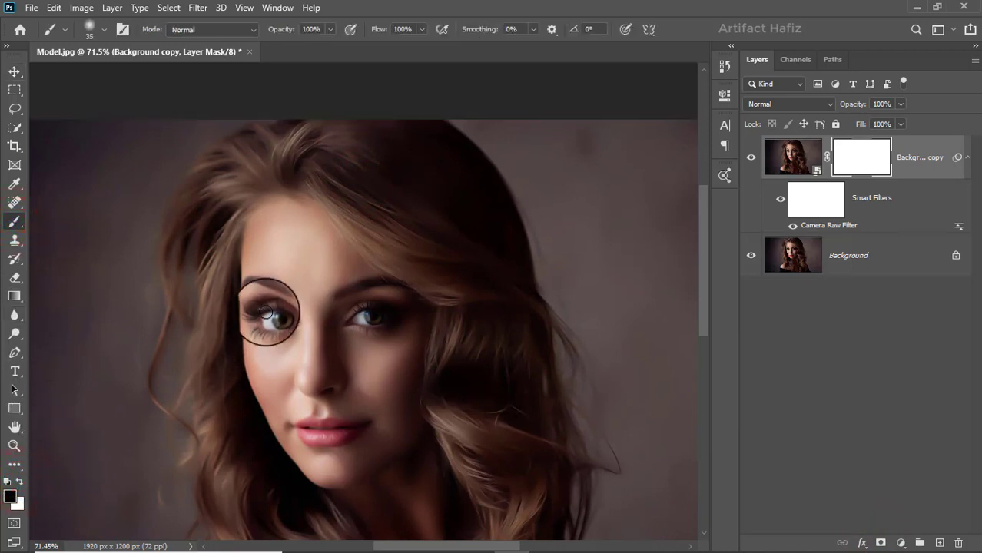
Paint black on the mask over the left, top and right hair at 100% opacity.
mouse_move(268, 179)
mouse_down()
mouse_move(213, 231)
mouse_move(201, 260)
mouse_up()
drag(272, 158, 309, 222)
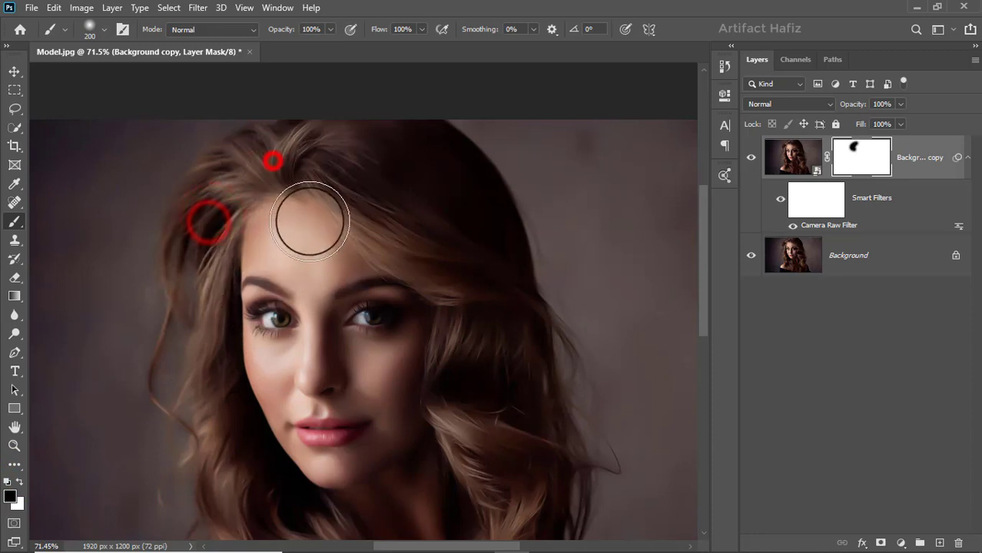
drag(321, 149, 344, 206)
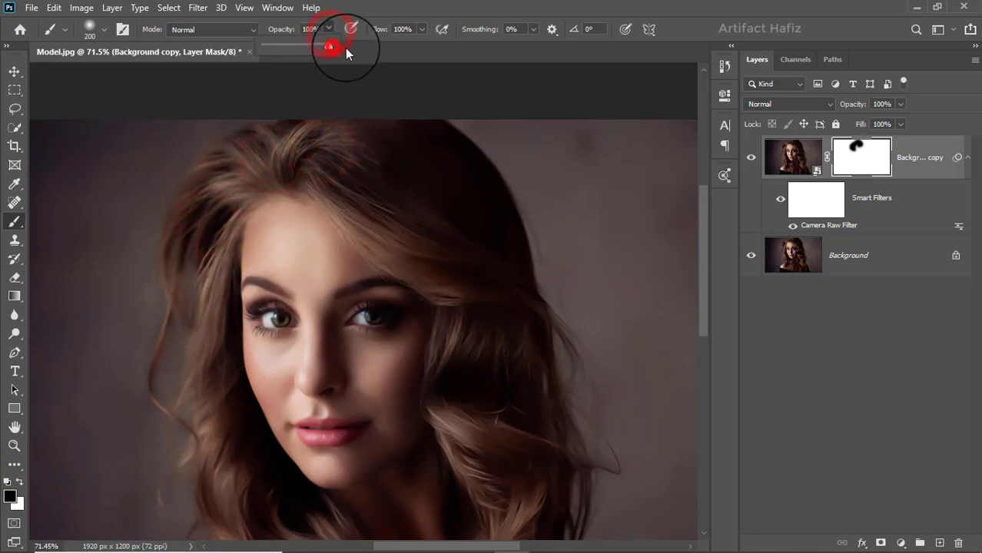
drag(334, 45, 327, 43)
click(353, 171)
click(396, 151)
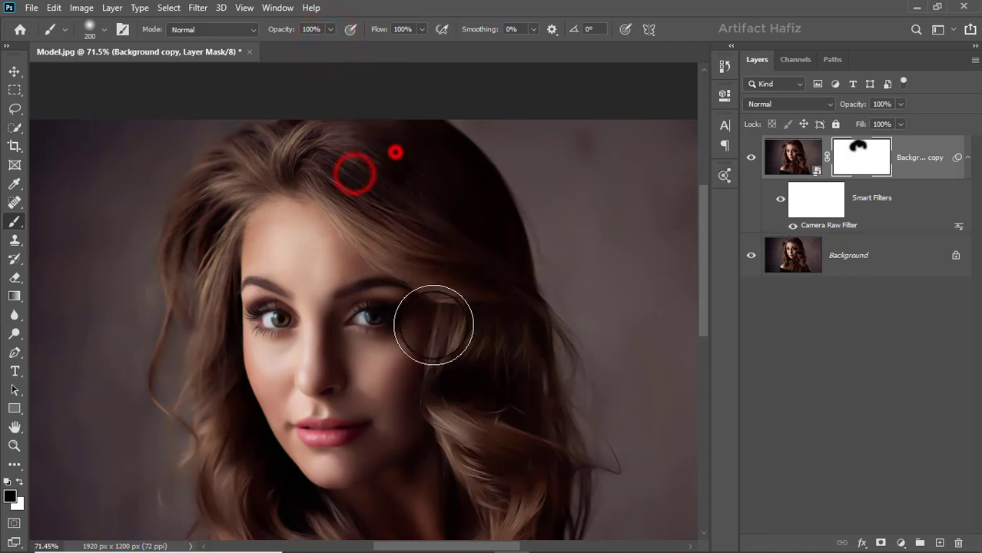
click(443, 182)
click(460, 228)
mouse_move(486, 405)
mouse_down()
mouse_move(514, 390)
mouse_move(503, 212)
mouse_move(446, 297)
mouse_up()
Mask the smoothing off the eyes, lips, shoulder hair and right shoulder.
click(322, 131)
drag(281, 189, 287, 235)
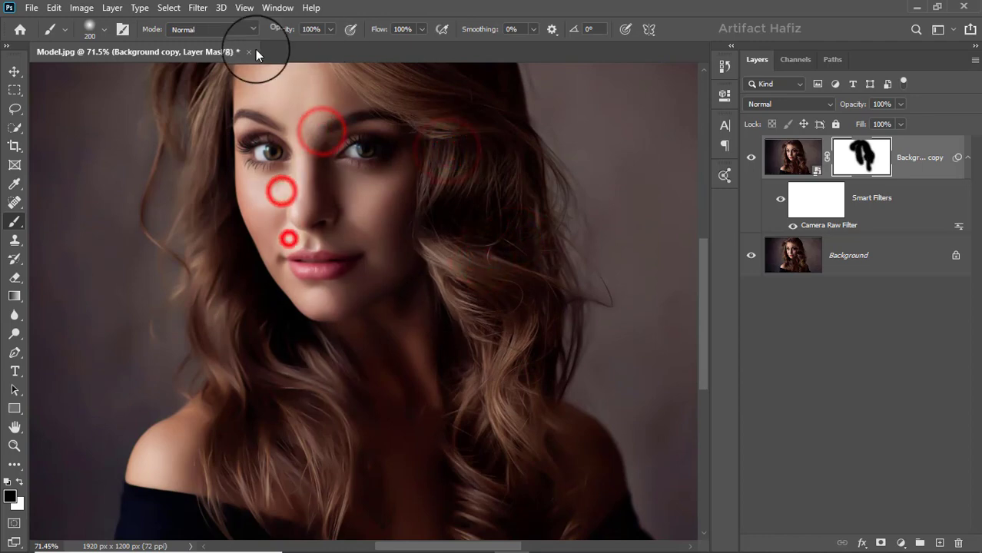
drag(259, 132, 270, 167)
drag(277, 273, 346, 275)
drag(371, 414, 388, 263)
mouse_move(257, 234)
mouse_down()
mouse_move(226, 296)
mouse_move(252, 313)
mouse_up()
drag(204, 355, 166, 378)
drag(434, 324, 467, 380)
mouse_move(544, 381)
mouse_down()
mouse_move(594, 314)
mouse_move(533, 386)
mouse_up()
drag(521, 223, 522, 288)
Mask the neck, forehead, nose, eye area and cheeks out of the smoothing.
drag(405, 202, 383, 350)
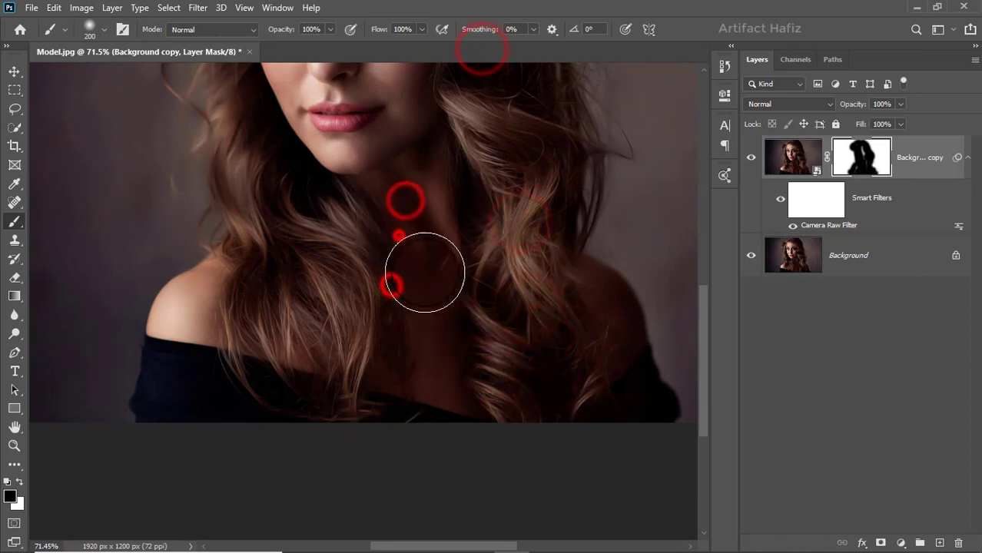
drag(380, 197, 394, 259)
mouse_move(356, 84)
mouse_down()
mouse_move(370, 145)
mouse_move(383, 334)
mouse_up()
drag(340, 114, 345, 292)
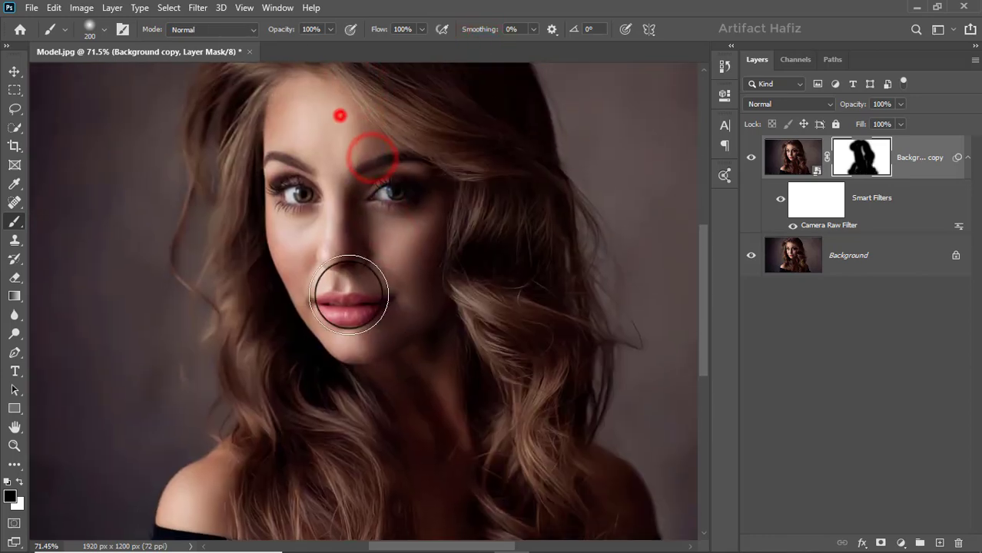
mouse_move(340, 182)
mouse_down()
mouse_move(340, 115)
mouse_move(355, 219)
mouse_up()
mouse_move(280, 210)
mouse_down()
mouse_move(324, 136)
mouse_move(347, 149)
mouse_up()
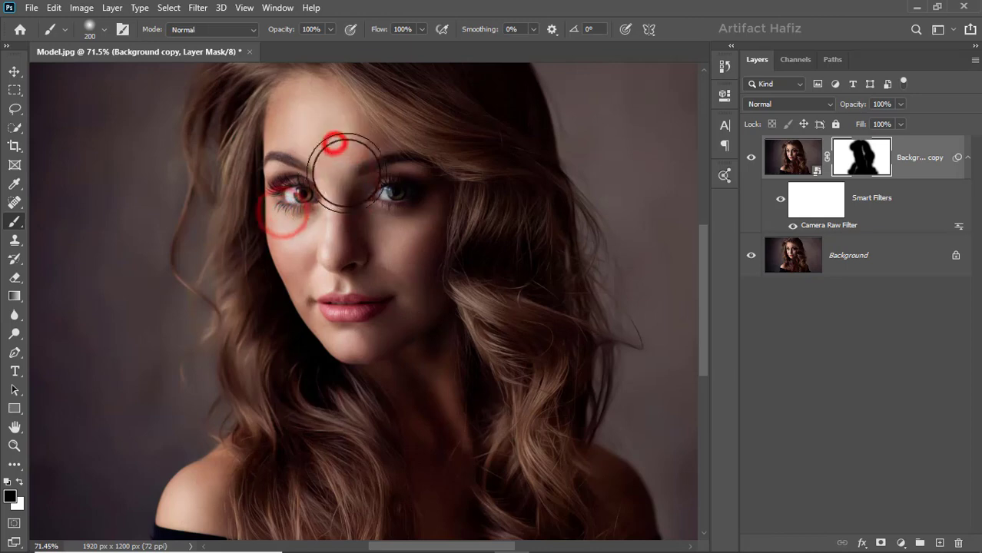
drag(391, 116, 415, 340)
drag(397, 215, 427, 465)
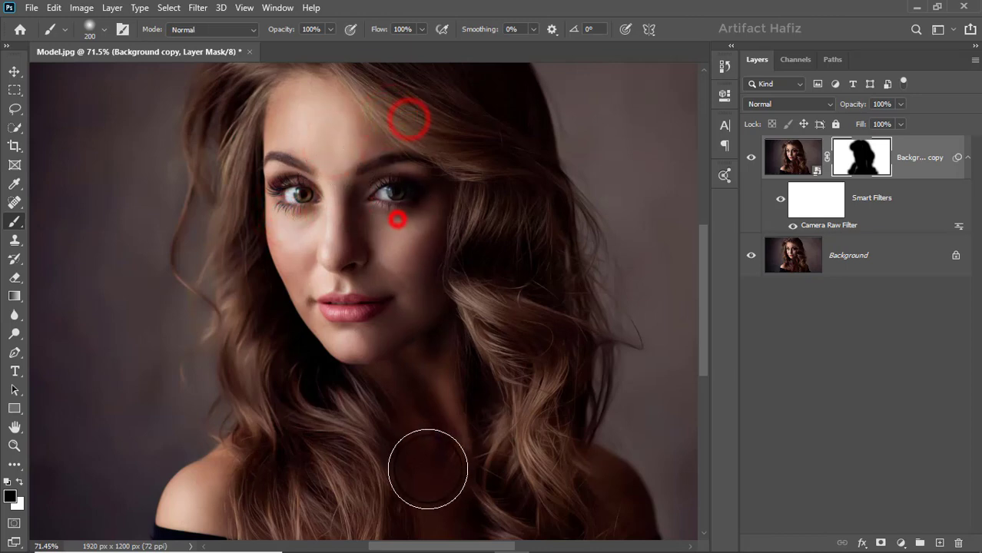
drag(463, 247, 486, 460)
drag(326, 243, 382, 427)
Mask the hairline, the hair near the chin and the lower neck.
drag(311, 362, 373, 237)
scroll(373, 307, up, 5)
drag(369, 303, 373, 411)
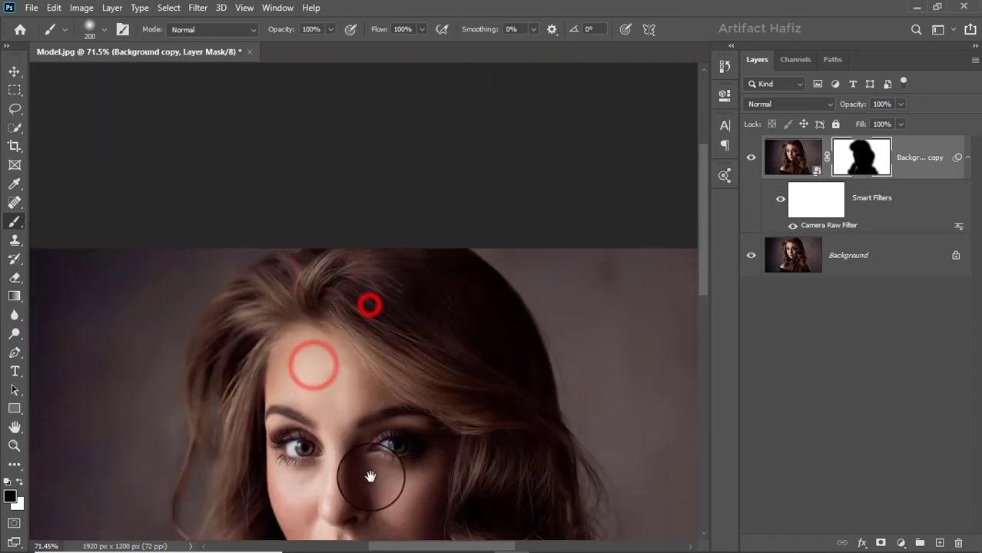
drag(269, 325, 338, 318)
scroll(337, 318, down, 5)
mouse_move(348, 409)
mouse_down()
mouse_move(340, 198)
mouse_move(248, 219)
mouse_move(340, 509)
mouse_up()
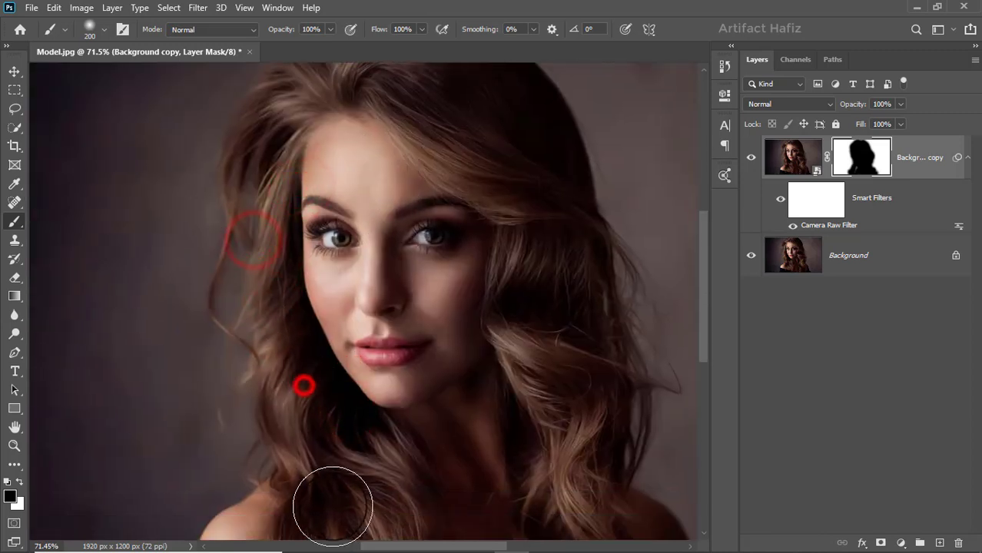
click(363, 445)
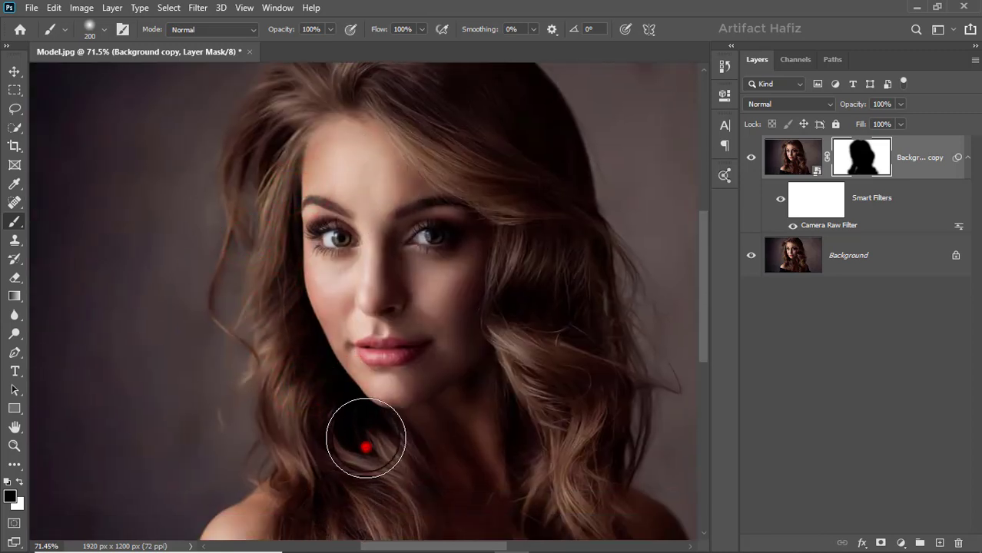
drag(399, 456, 407, 201)
mouse_move(363, 292)
mouse_down()
mouse_move(307, 399)
mouse_move(454, 368)
mouse_up()
scroll(453, 366, down, 3)
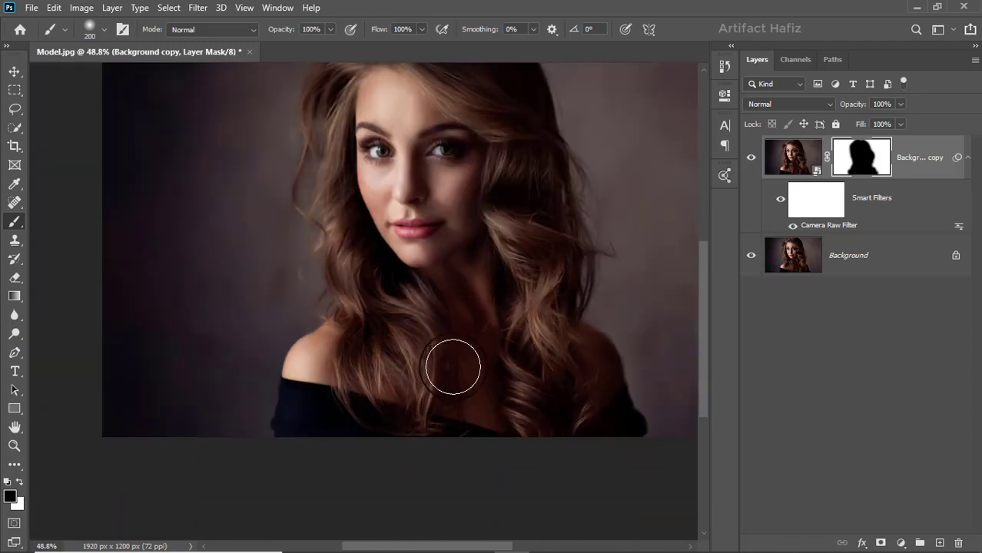
scroll(453, 367, down, 2)
scroll(453, 367, up, 2)
scroll(456, 362, up, 1)
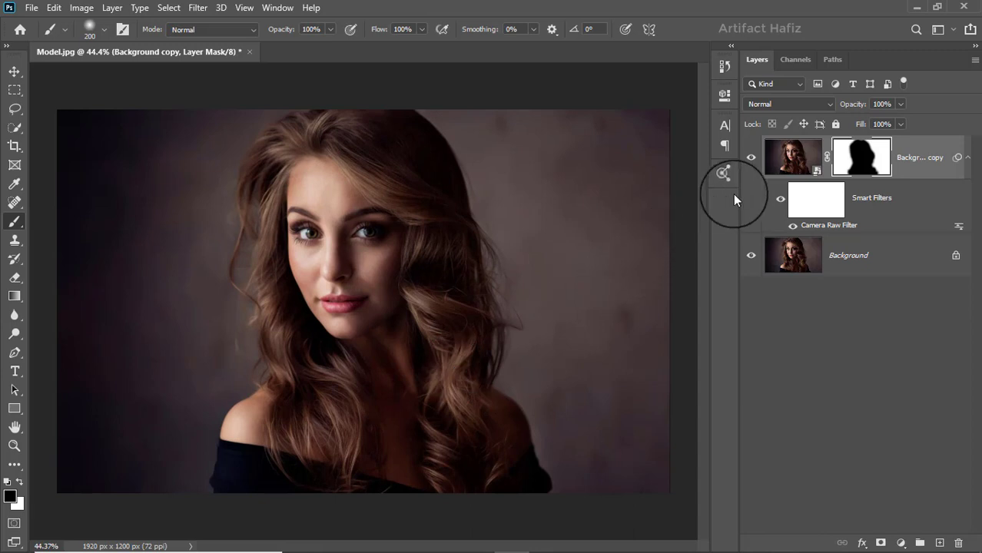
Show Background copy again and add a Color Lookup layer using Soft_Warming.look.
click(752, 158)
click(938, 157)
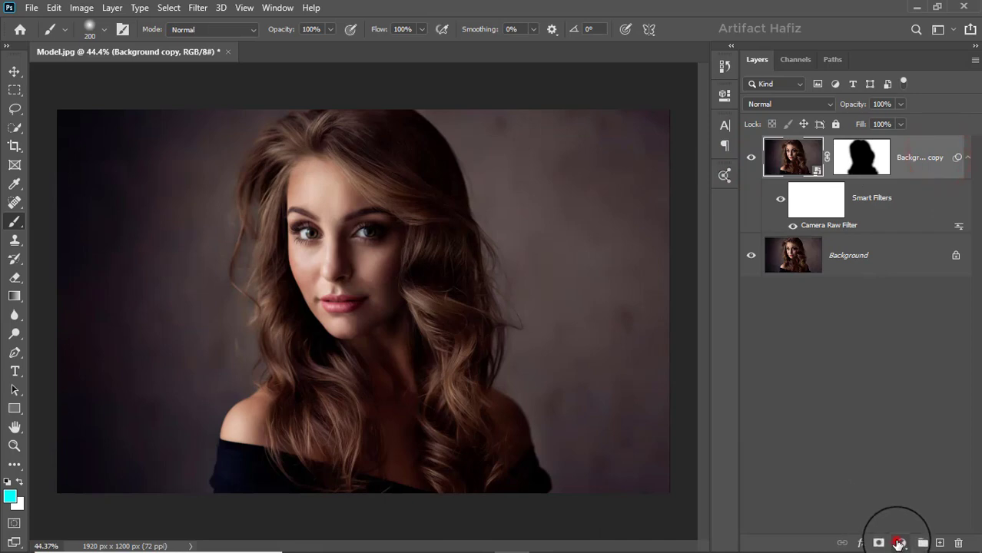
click(900, 543)
click(910, 462)
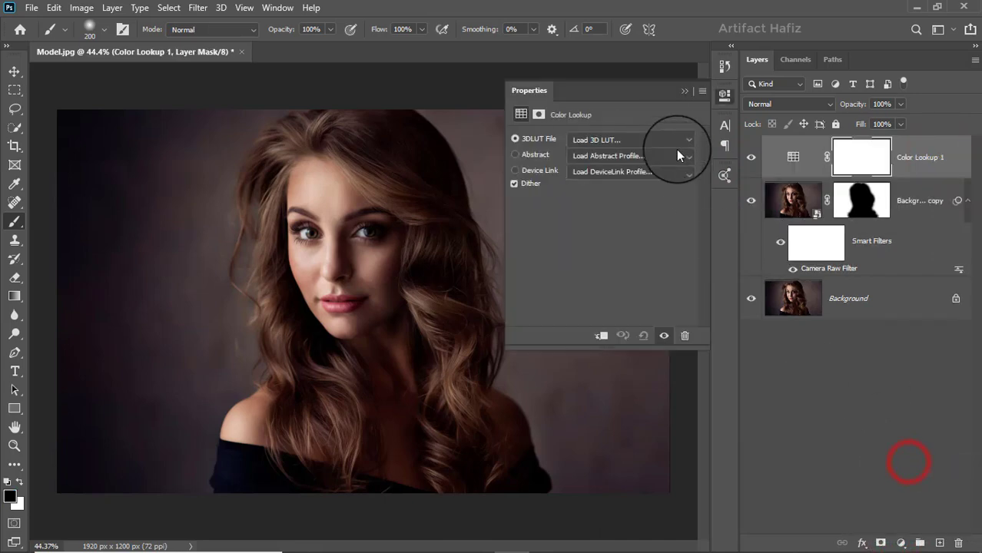
click(627, 139)
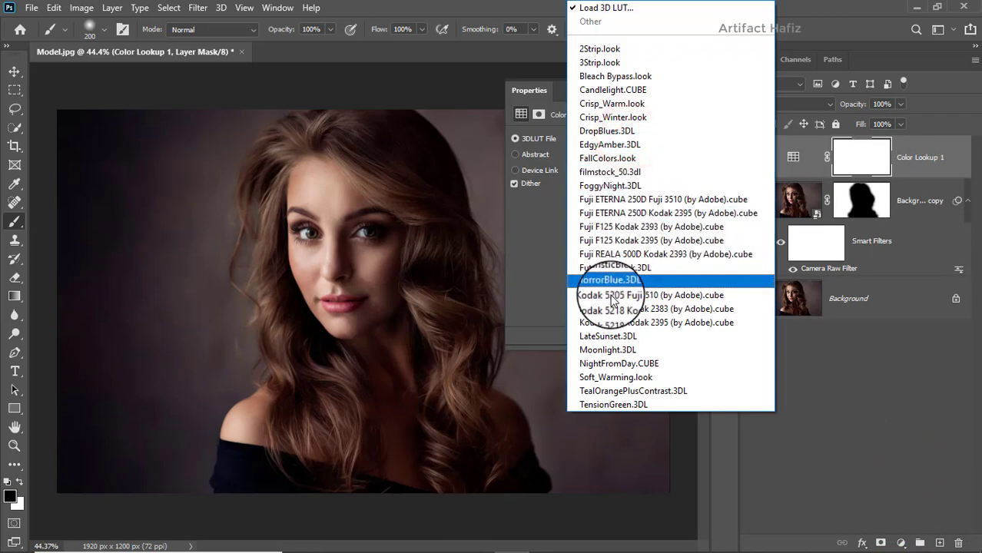
click(610, 375)
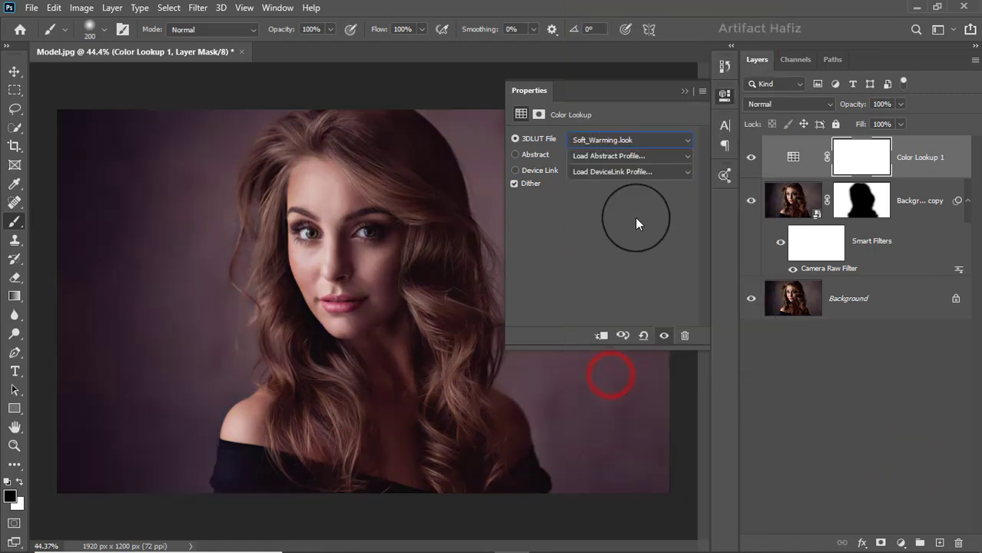
Set Color Lookup 1 to Luminosity blending and toggle its visibility to compare.
click(684, 92)
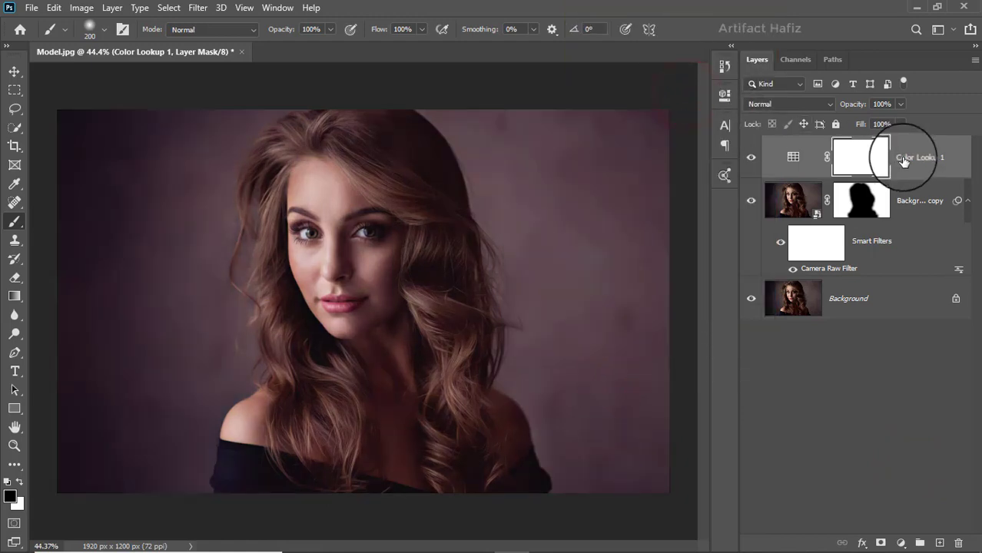
click(905, 157)
click(811, 104)
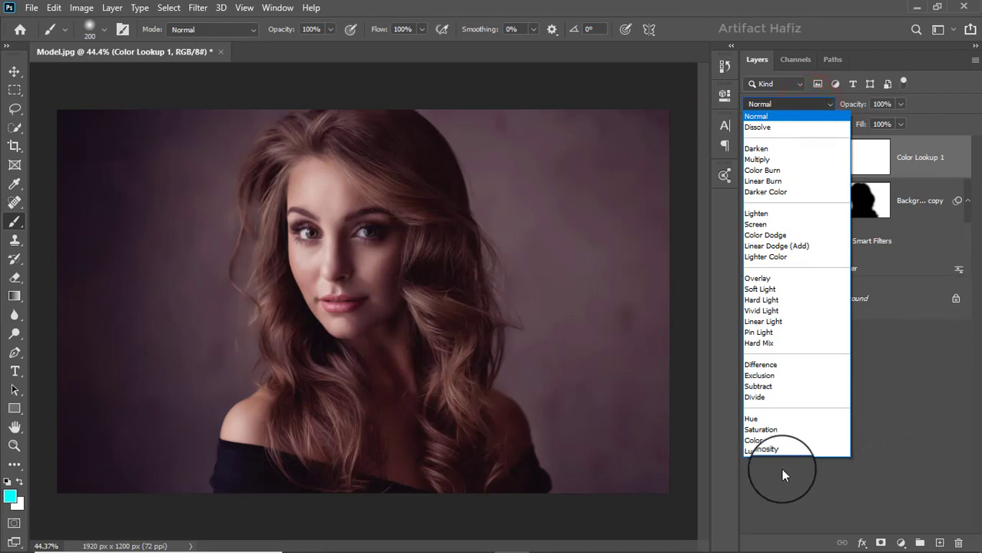
click(763, 451)
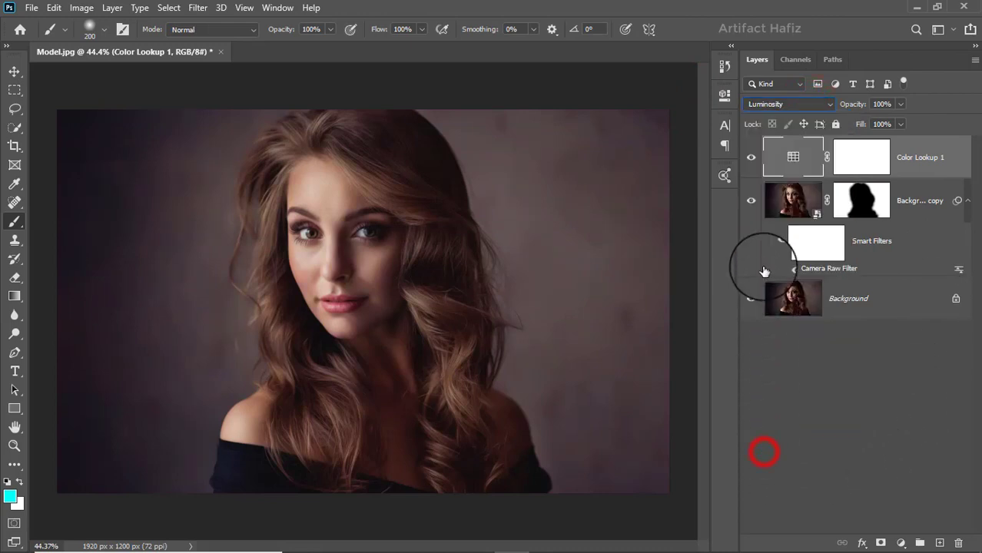
click(751, 158)
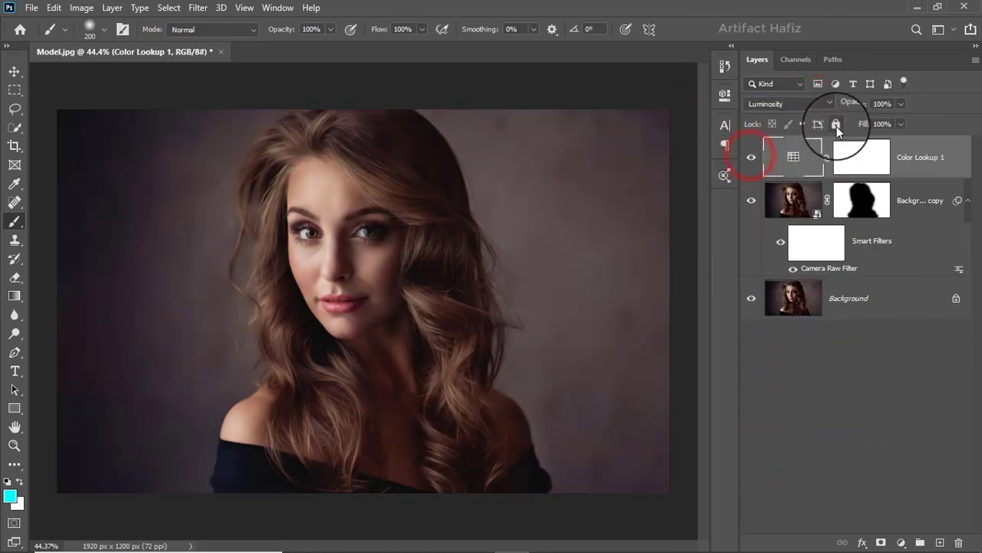
click(922, 158)
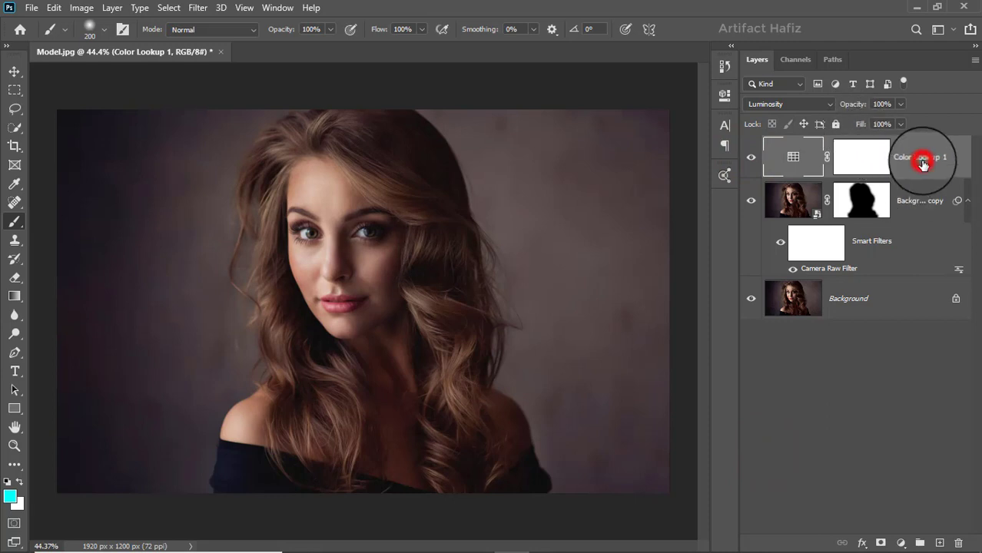
Add a Curves layer with a slightly raised RGB curve in Luminosity blend mode.
click(899, 543)
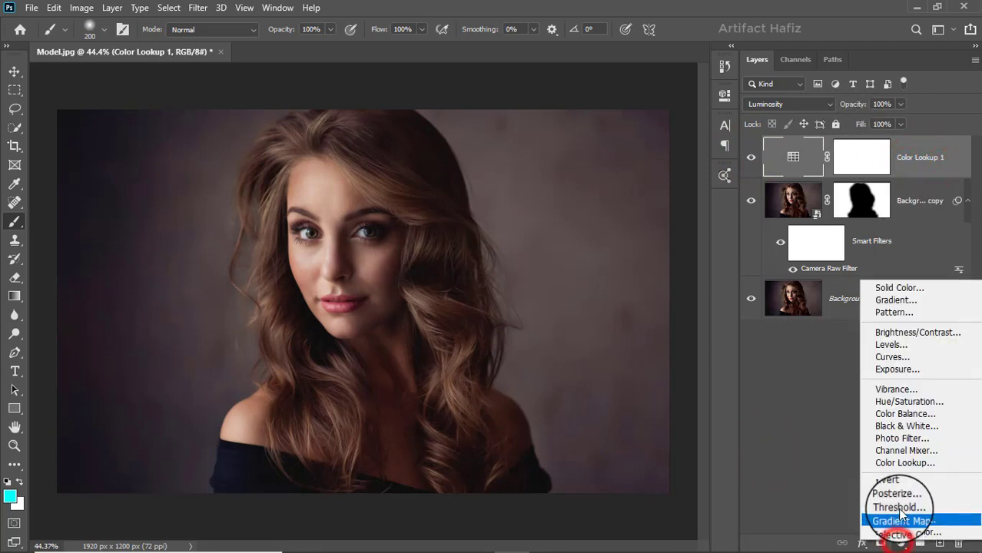
click(894, 357)
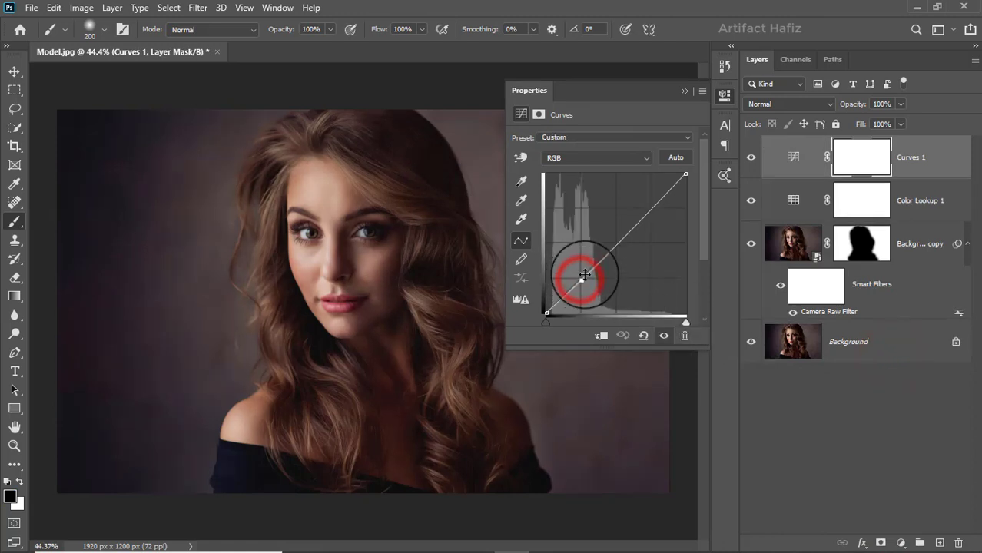
drag(650, 208, 650, 203)
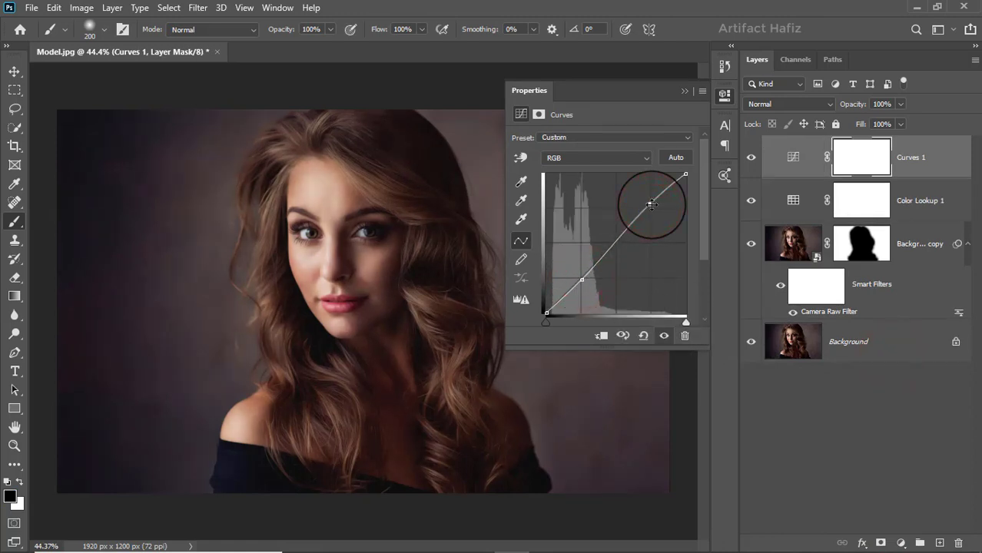
click(681, 90)
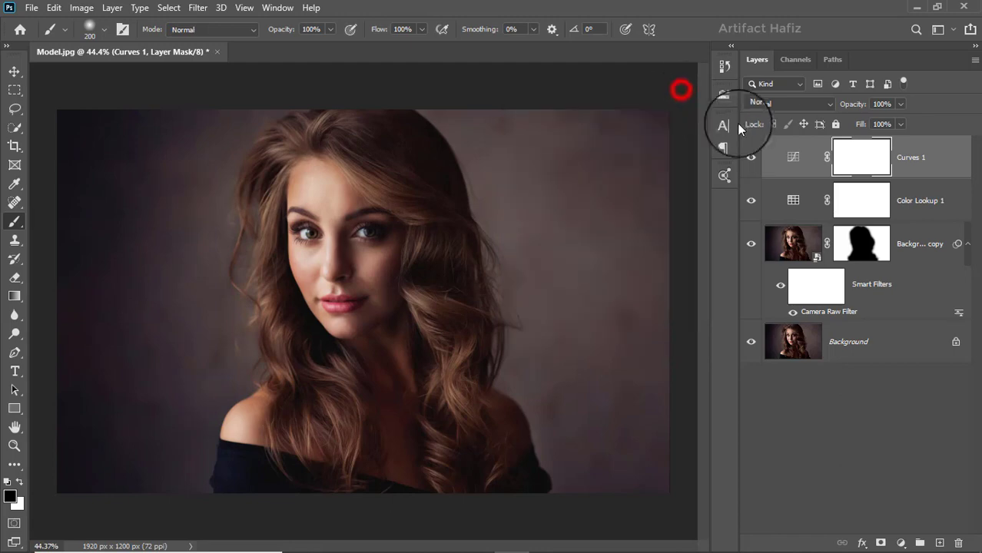
click(790, 104)
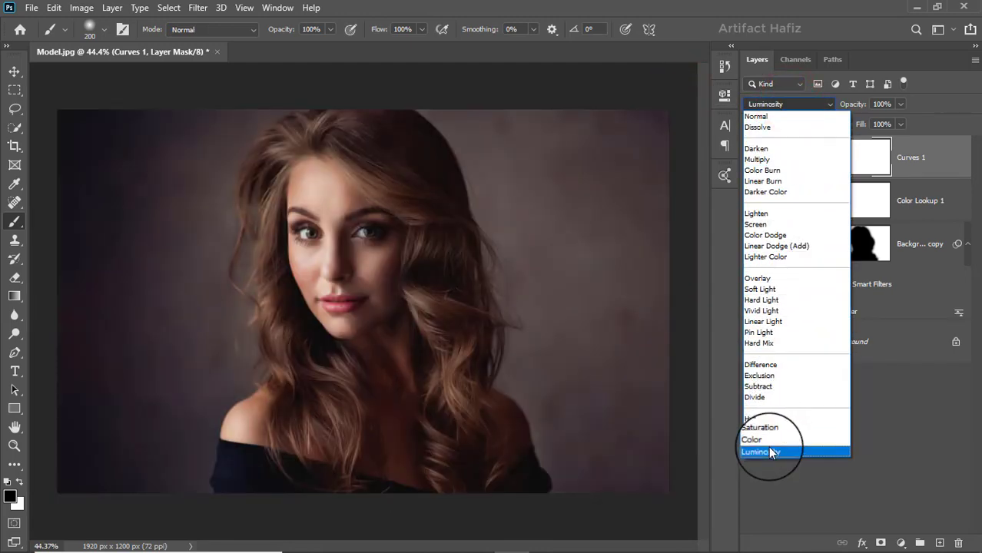
click(769, 449)
click(751, 157)
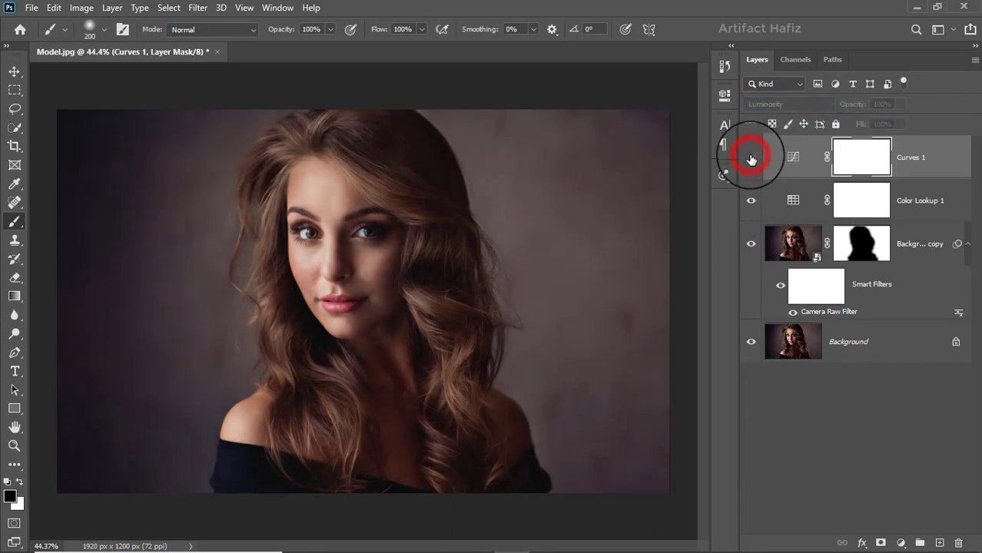
click(840, 158)
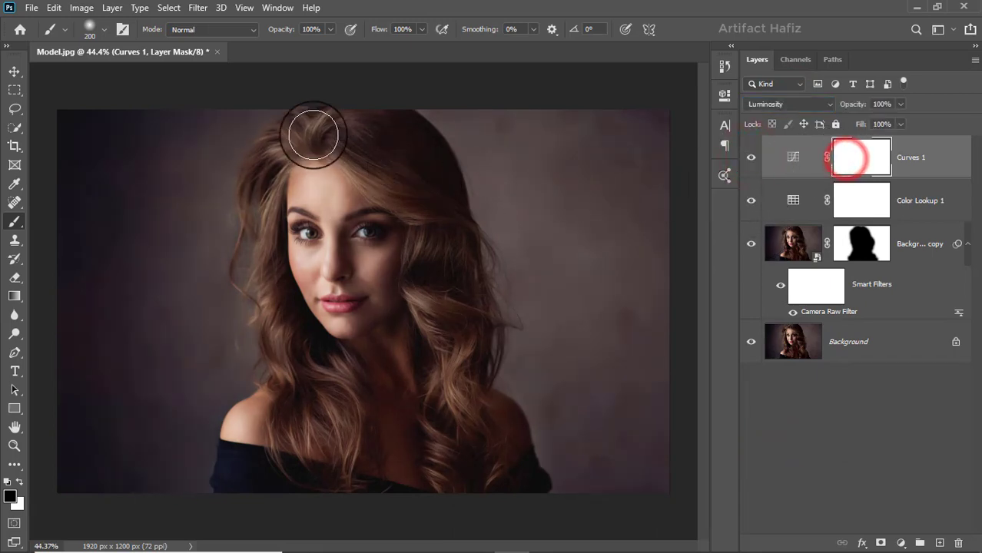
Invert the Curves 1 mask and paint white over the forehead, nose and cheeks.
click(80, 8)
mouse_move(104, 45)
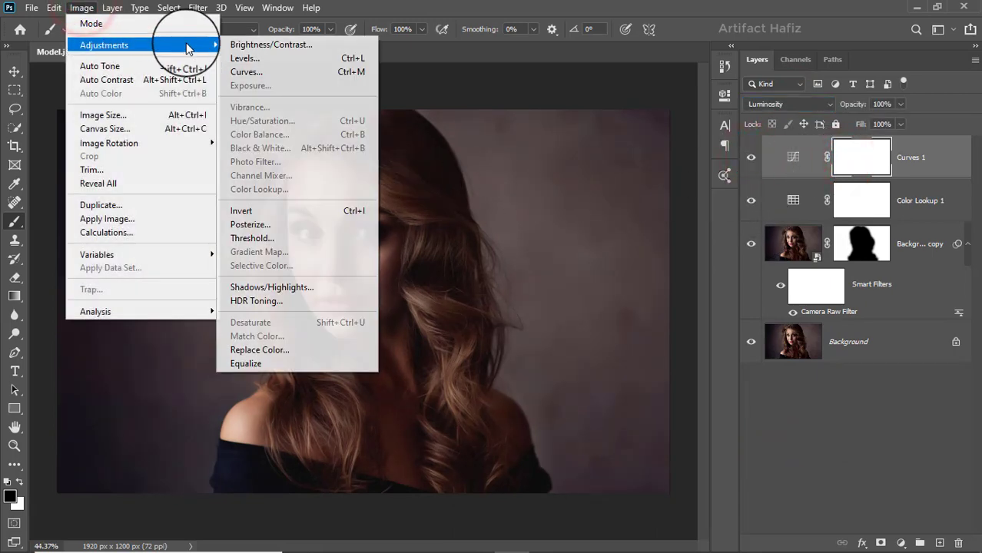
click(262, 213)
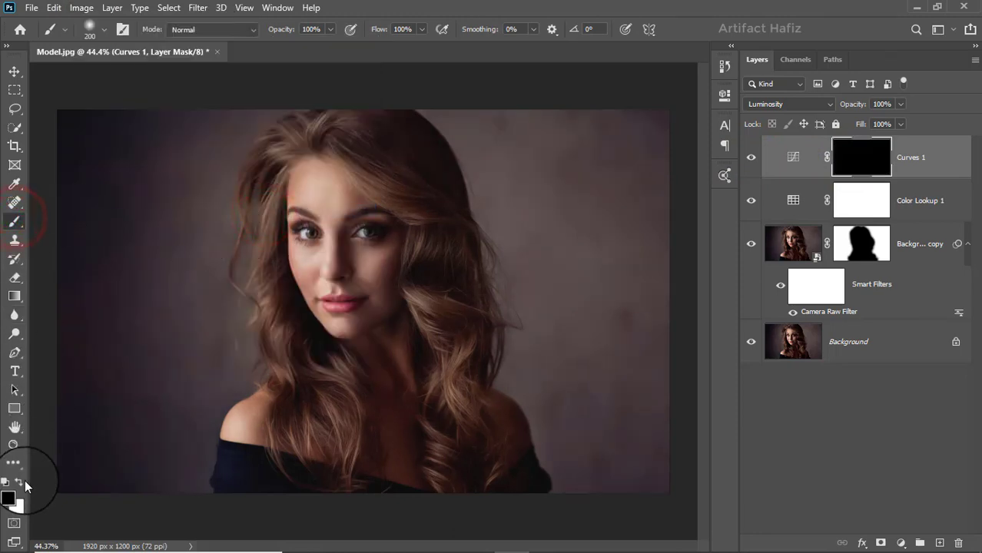
drag(314, 182, 329, 285)
mouse_move(324, 202)
mouse_down()
mouse_move(349, 289)
mouse_move(329, 307)
mouse_up()
drag(322, 191, 373, 281)
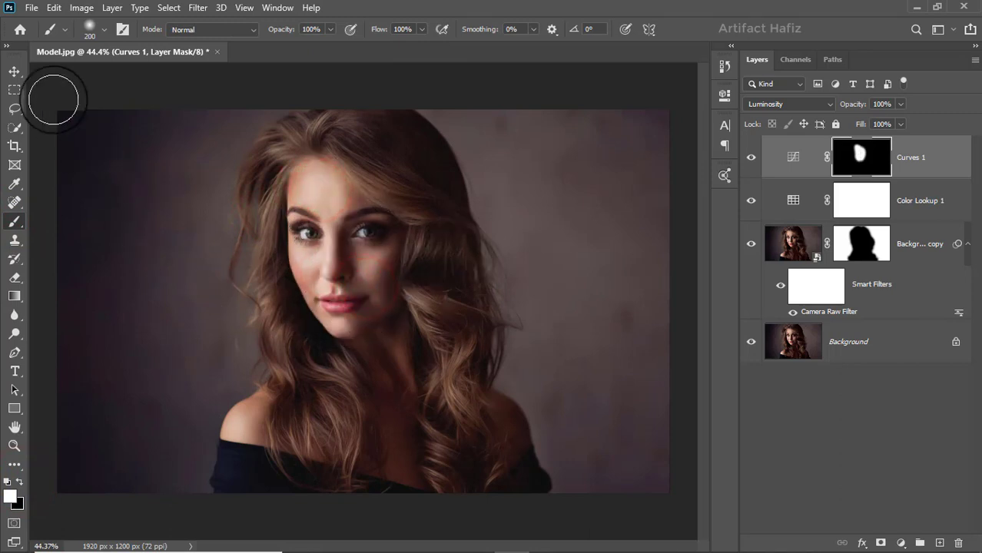
click(14, 73)
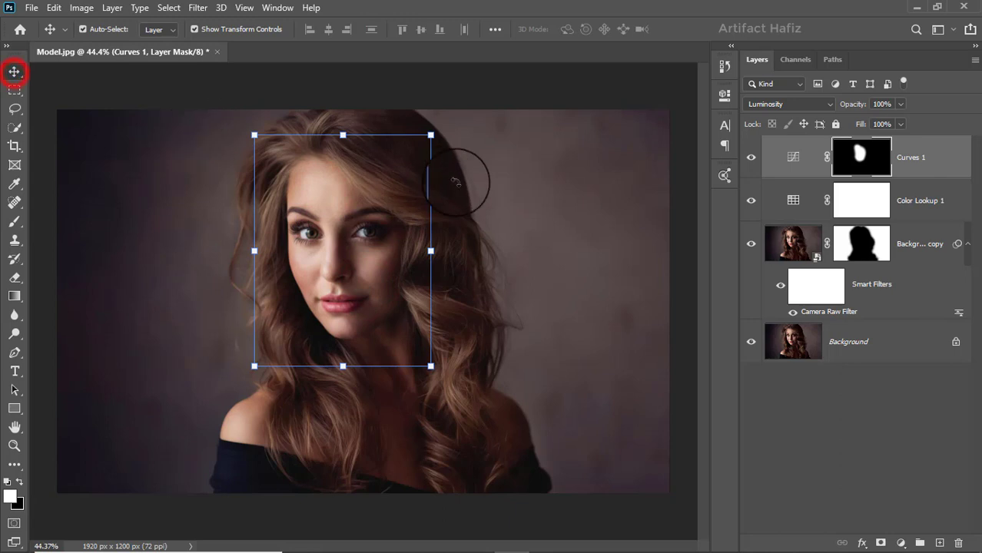
click(751, 159)
text(75)
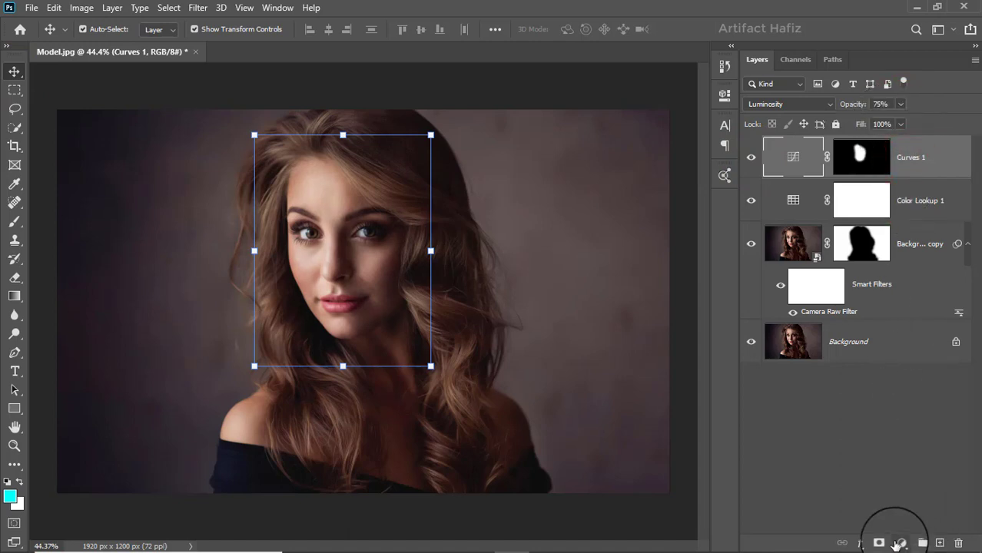
Add a Levels 1 adjustment layer with white input 236.
click(898, 543)
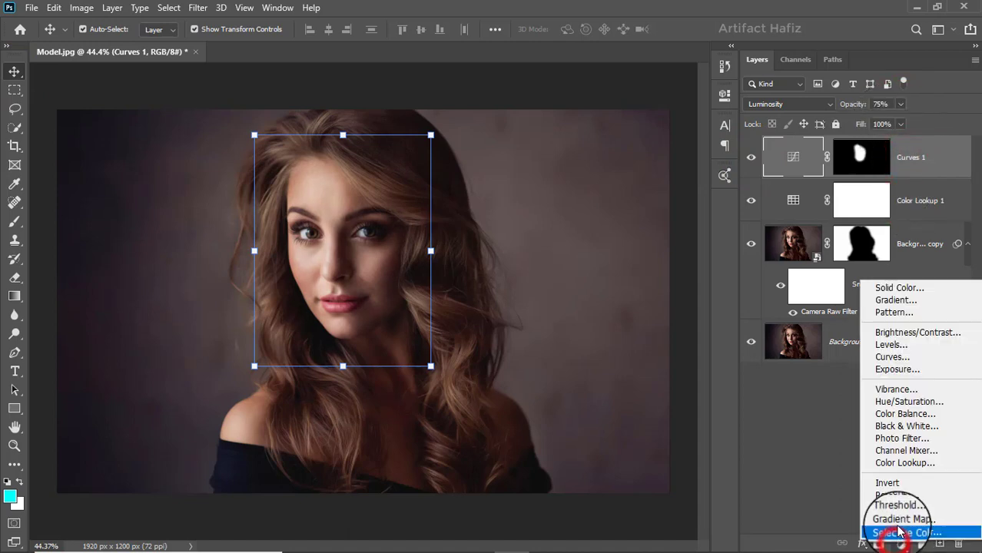
click(884, 345)
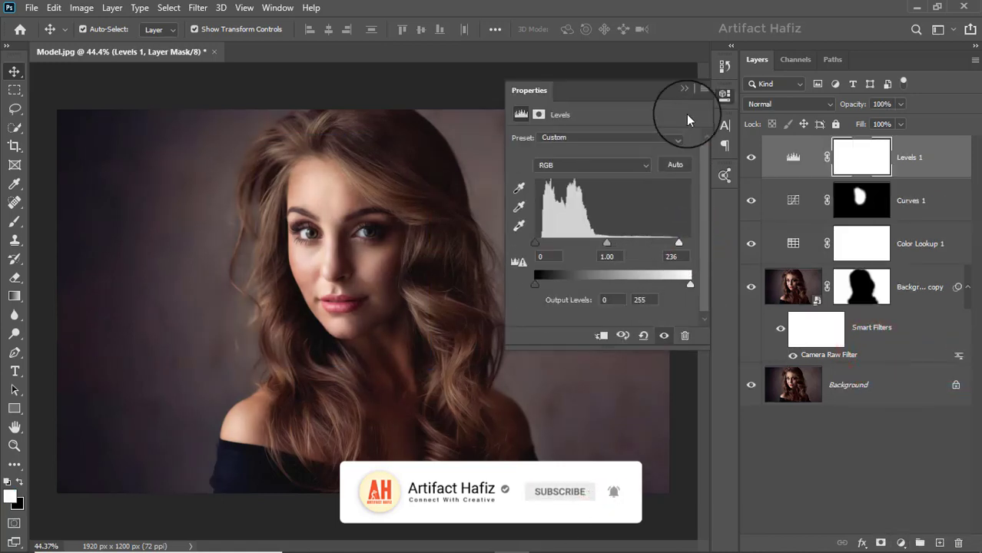
click(684, 90)
click(905, 157)
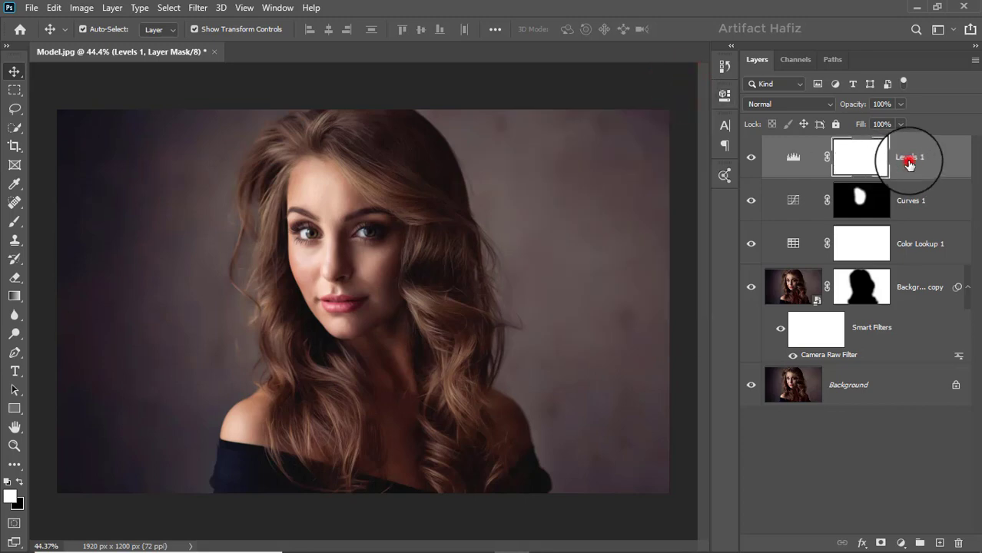
Stamp all visible layers into a new Layer 1 smart object and open Camera Raw.
key(ctrl+alt+shift+e)
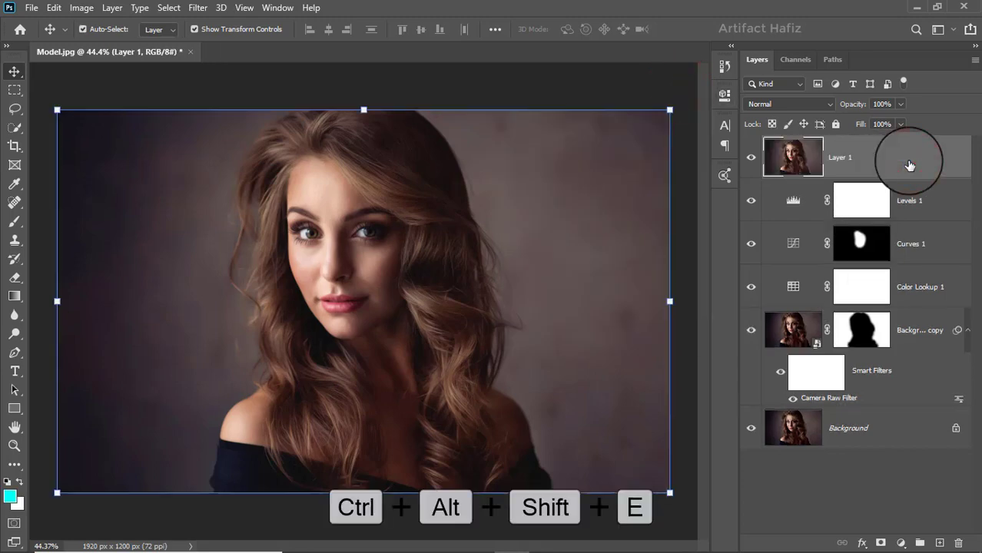
click(196, 8)
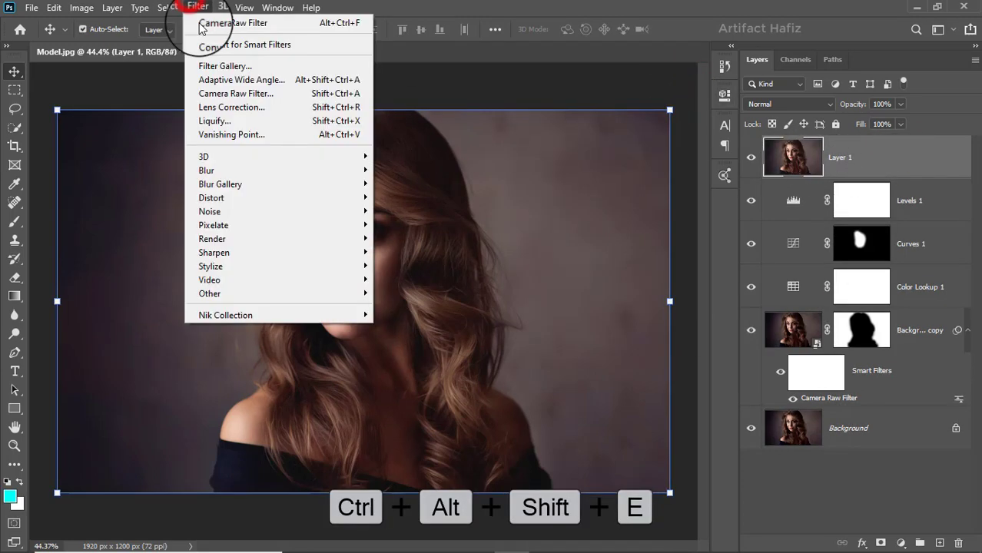
click(201, 40)
click(196, 8)
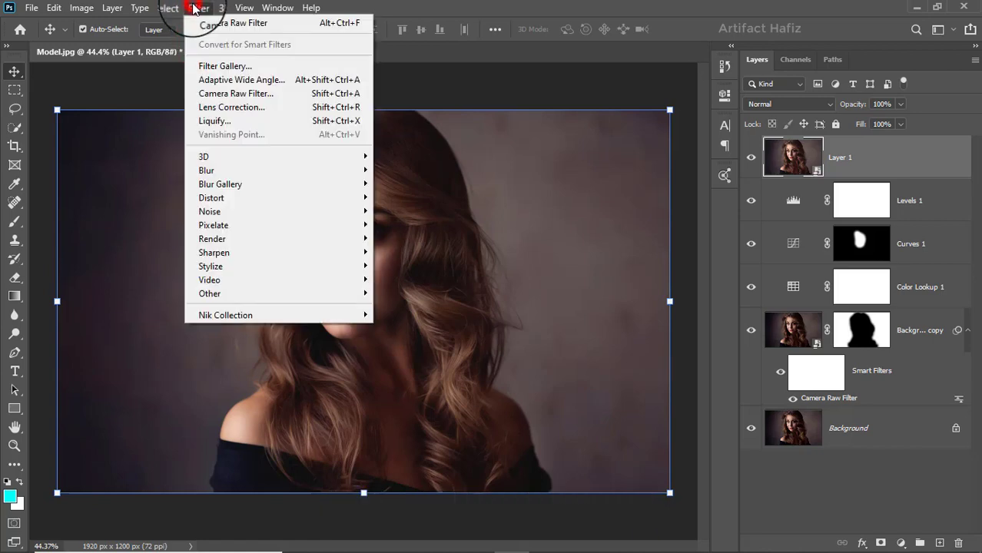
click(212, 88)
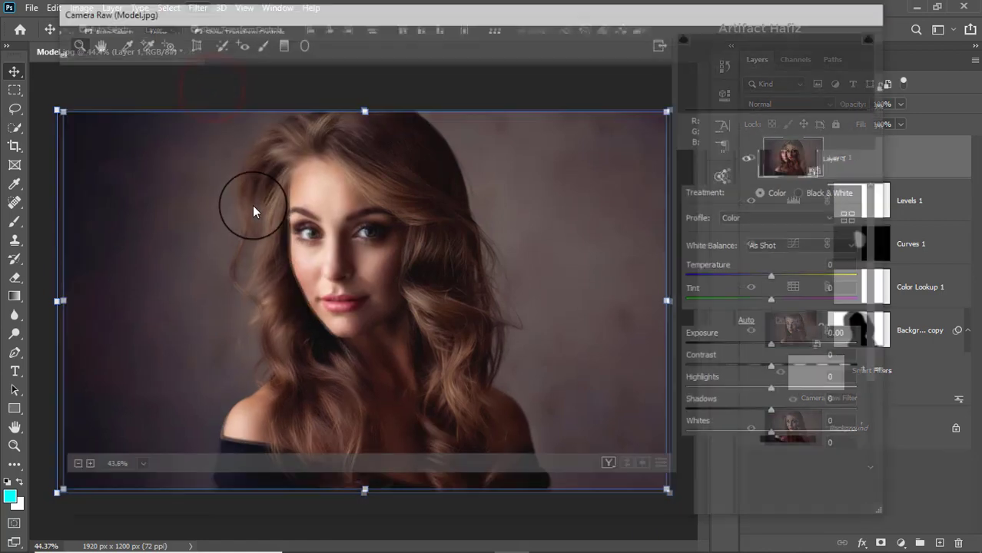
Set Highlights -15, Whites +16, Shadows +10, Blacks -5 and Vibrance -13 in Camera Raw.
scroll(781, 345, down, 3)
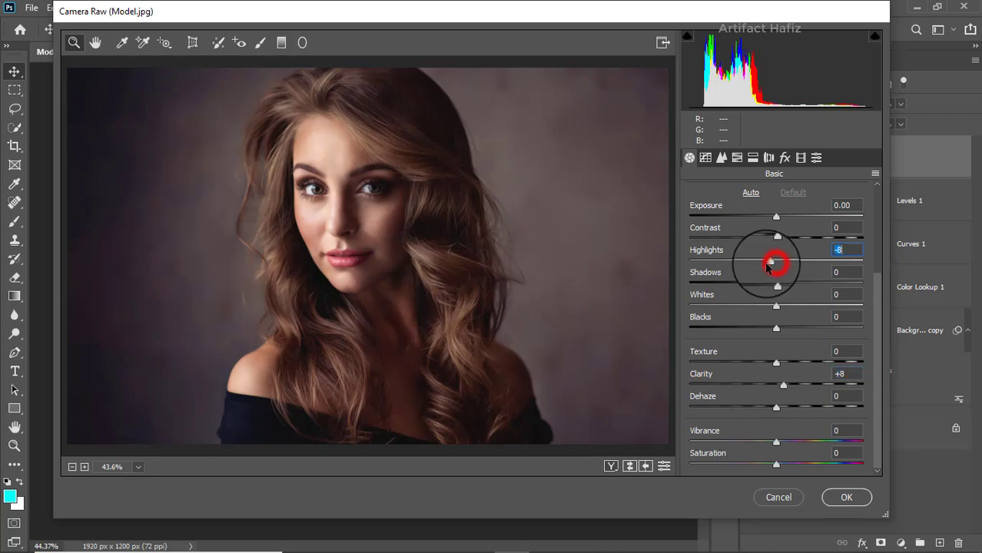
drag(763, 267, 764, 269)
drag(791, 312, 793, 311)
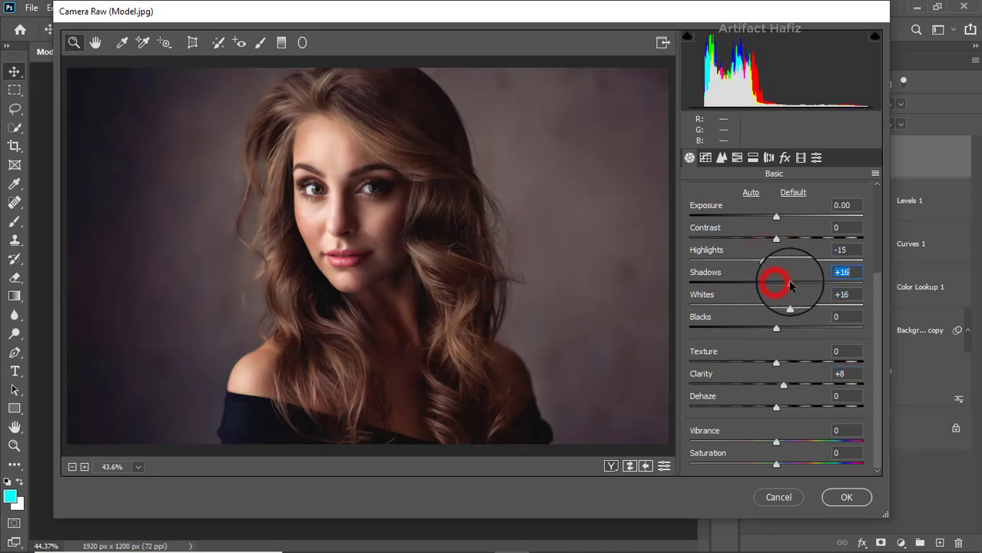
drag(787, 284, 785, 284)
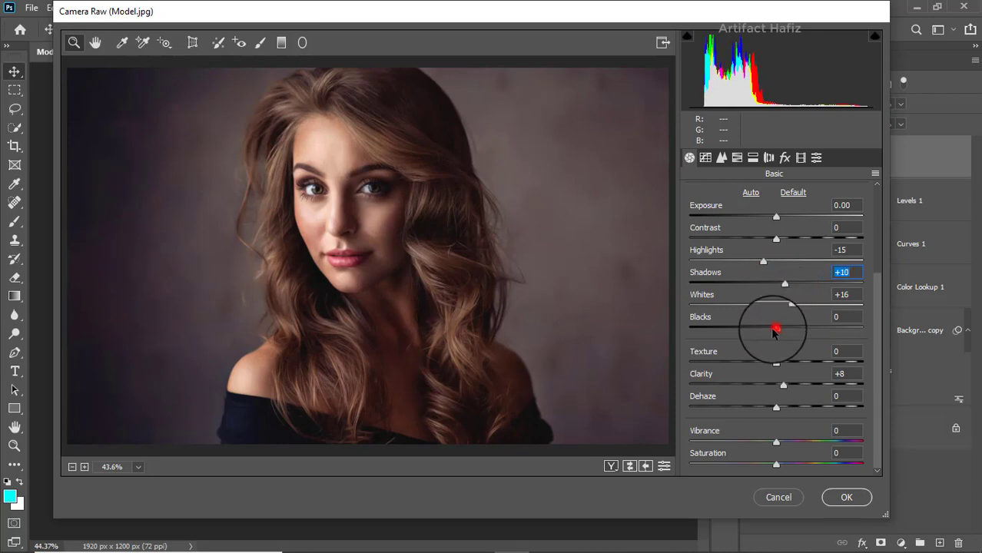
drag(775, 328, 772, 328)
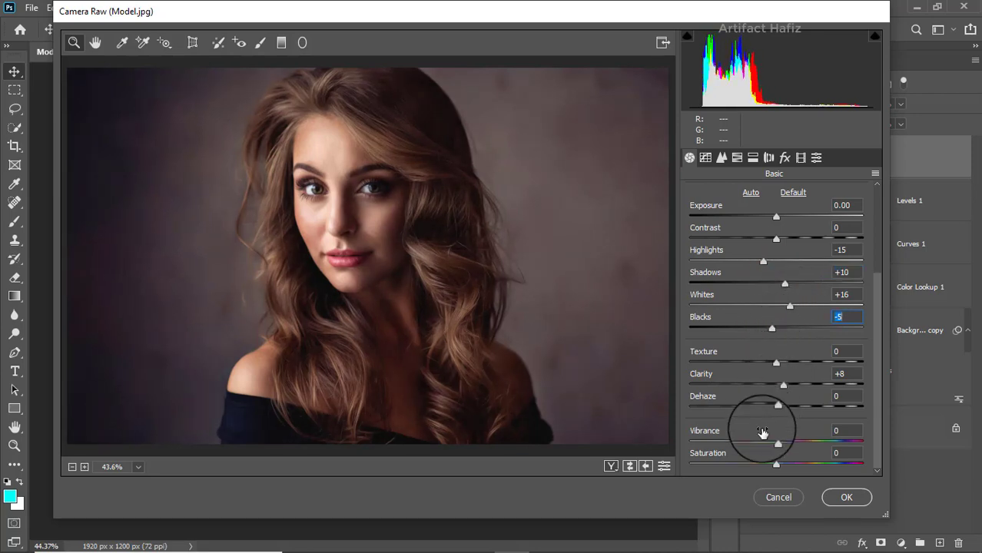
drag(776, 443, 754, 443)
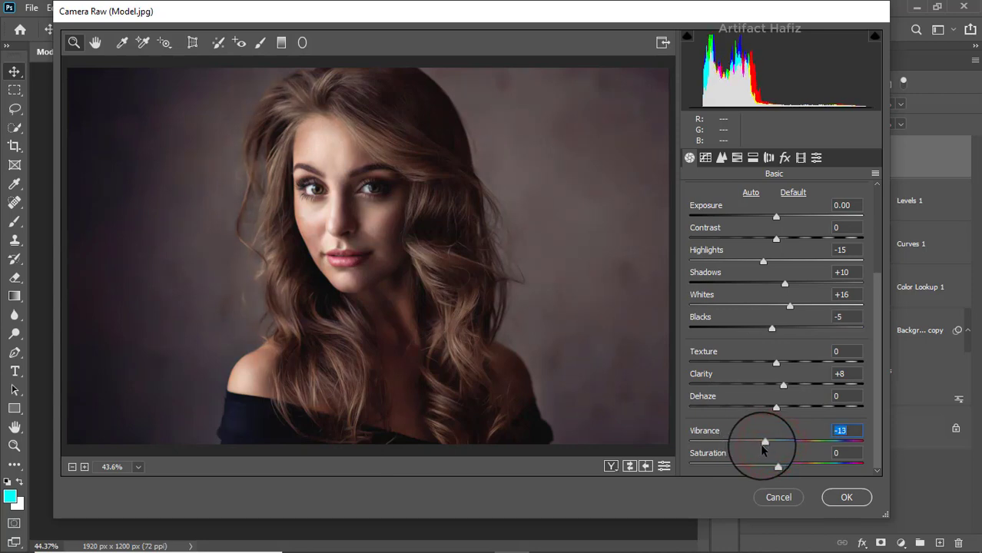
click(706, 157)
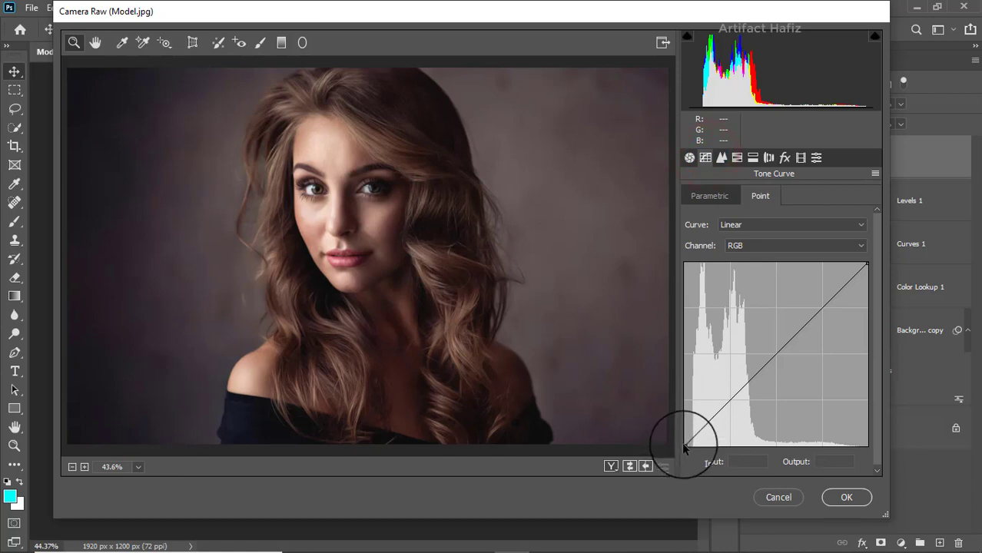
Lift the curve's black point to output 7 and add points 65→64 and 192→197.
drag(683, 445, 680, 440)
drag(680, 440, 675, 443)
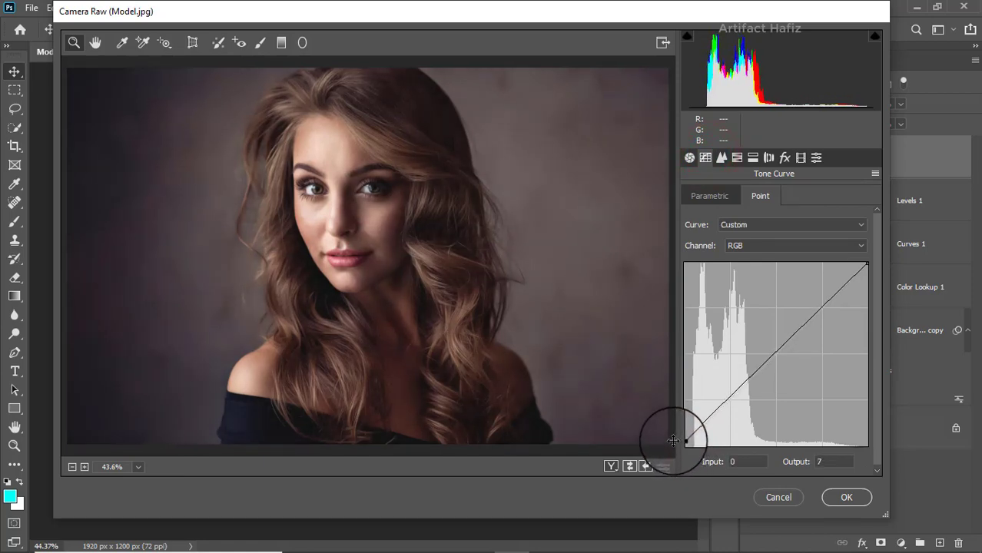
click(731, 399)
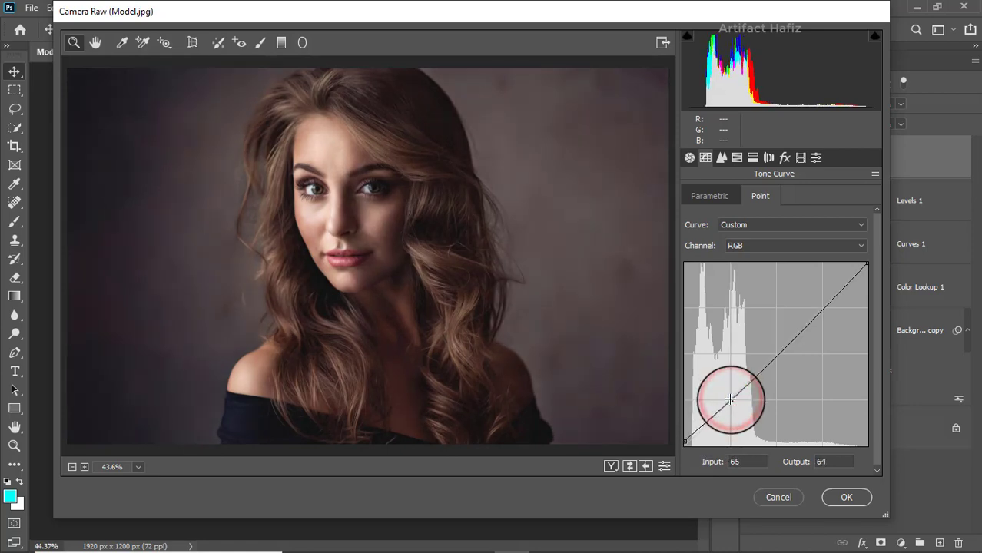
click(822, 309)
drag(821, 308, 821, 304)
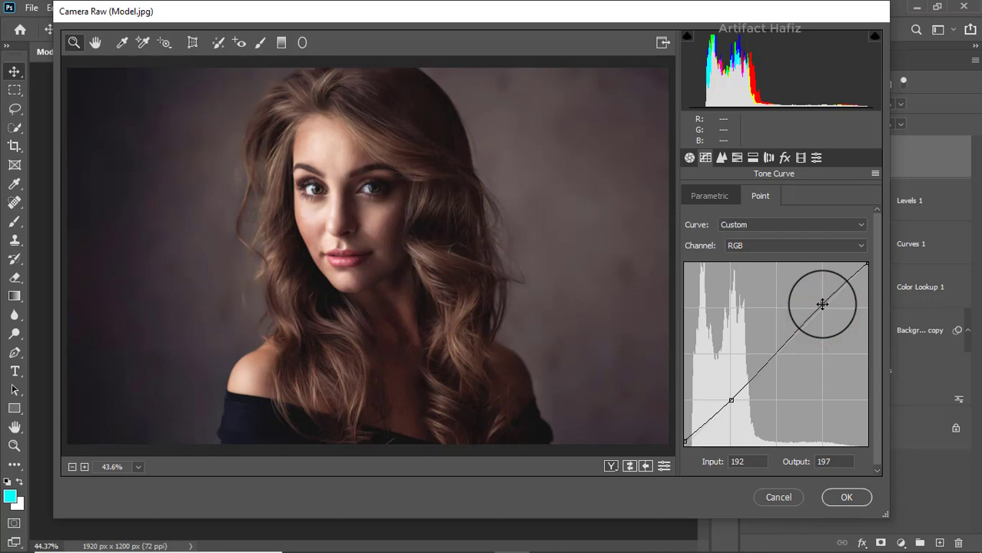
click(722, 157)
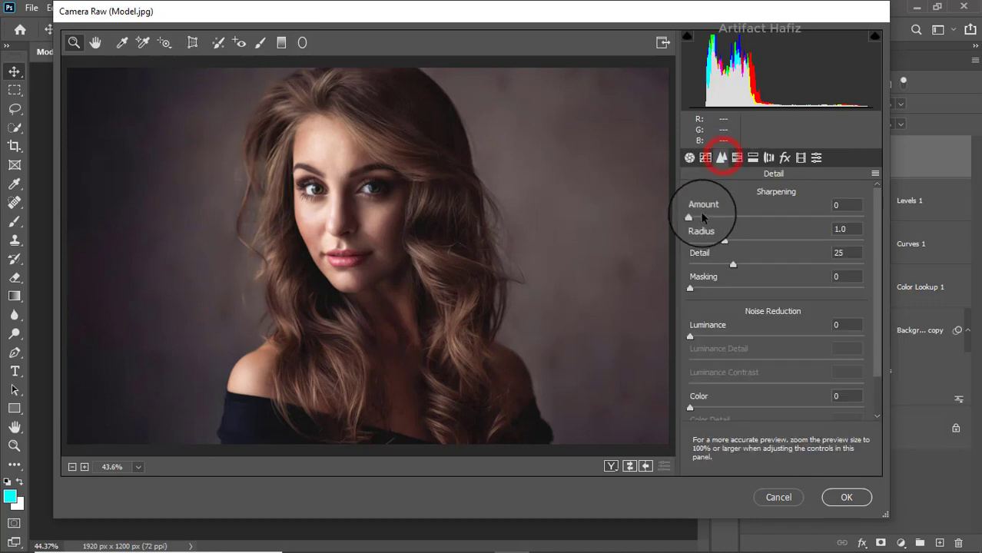
Set Camera Raw luminance noise reduction to 7 and Sharpening Amount to 15.
drag(691, 336, 701, 336)
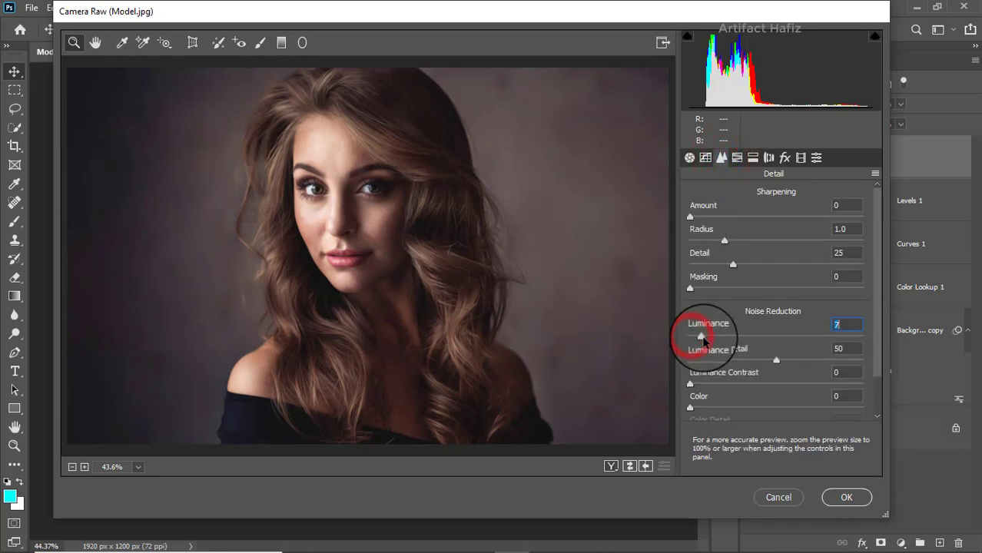
mouse_move(690, 217)
mouse_down()
mouse_move(730, 217)
mouse_move(707, 218)
mouse_up()
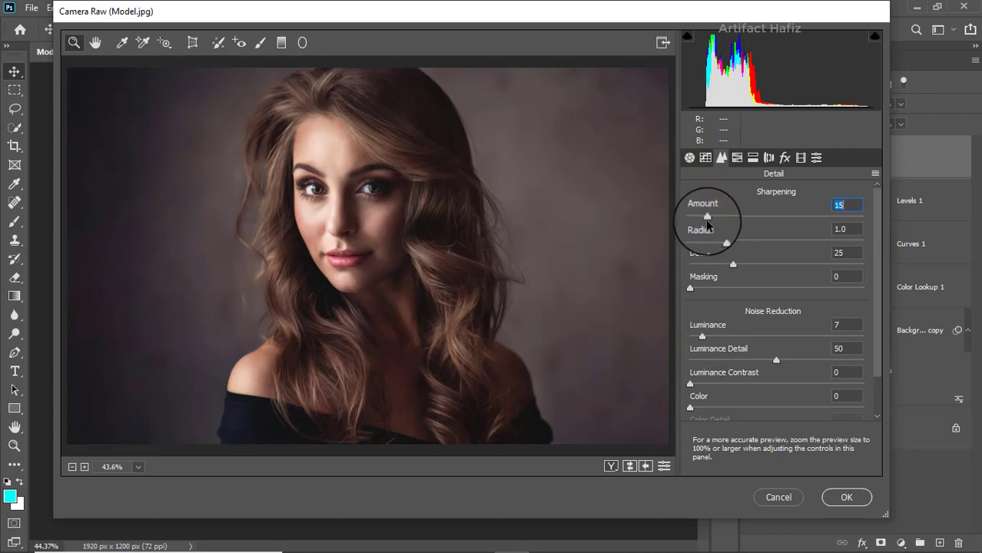
click(738, 162)
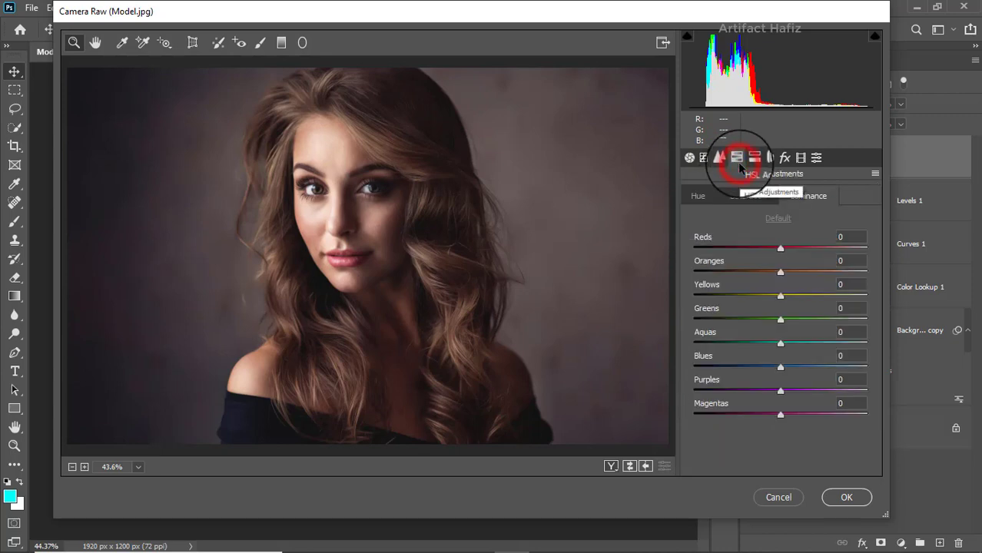
Lower HSL Saturation to Oranges -17, Reds -13 and Yellows -8.
click(751, 196)
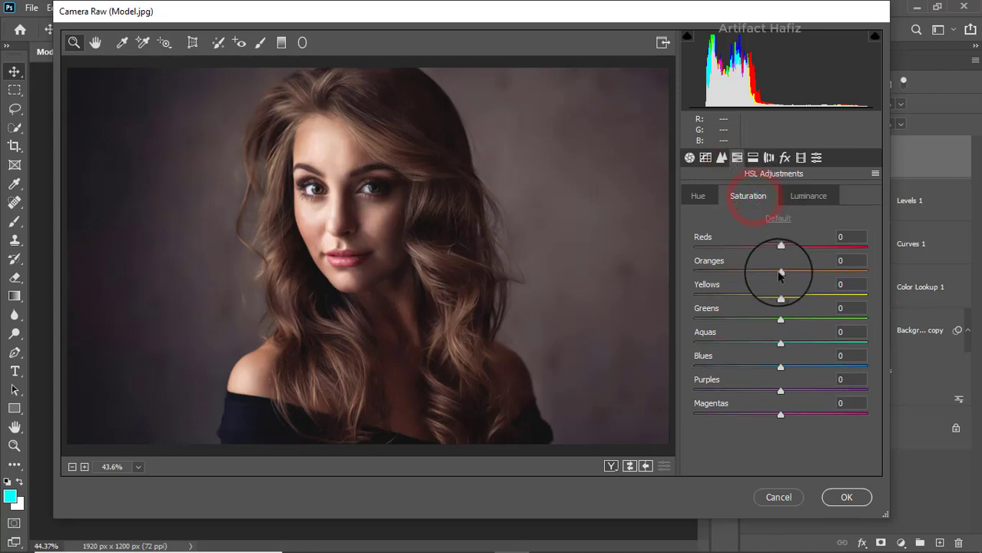
drag(782, 274, 766, 273)
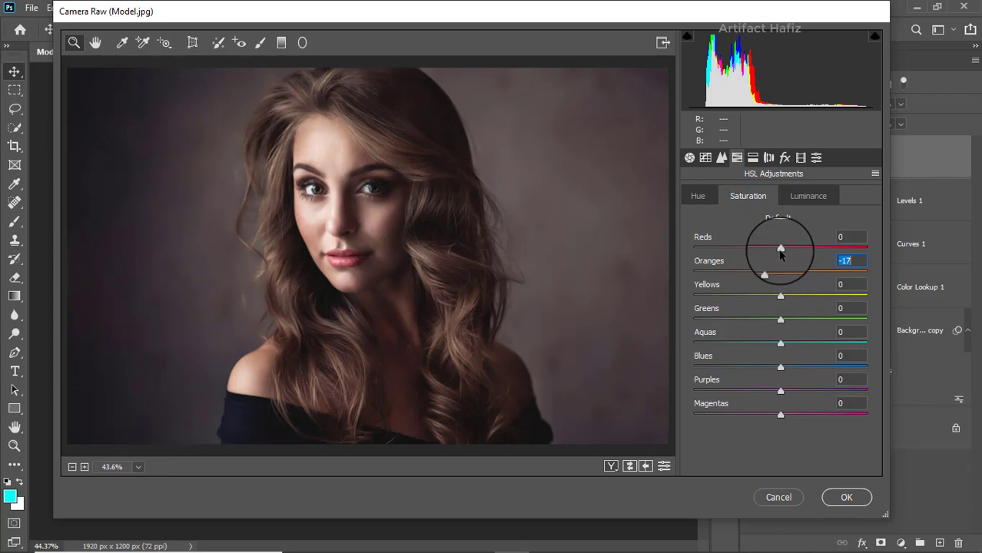
drag(782, 246, 769, 249)
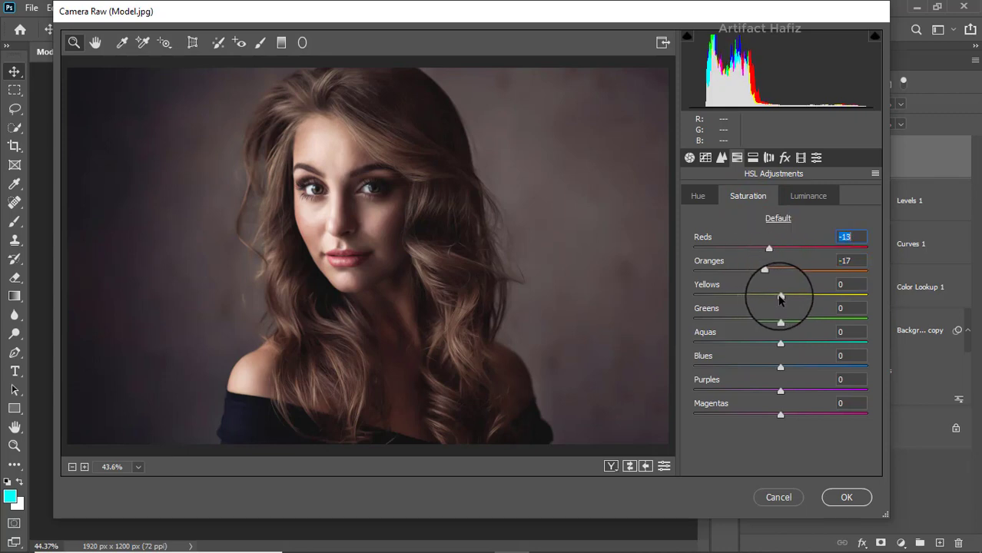
drag(781, 296, 774, 298)
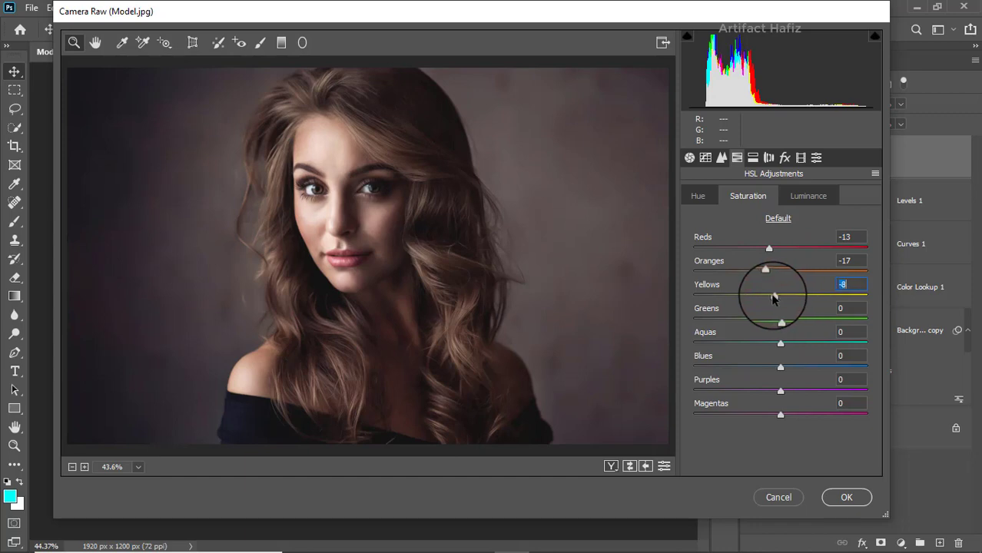
Darken HSL Luminance to Reds -13 and Oranges -5.
click(807, 197)
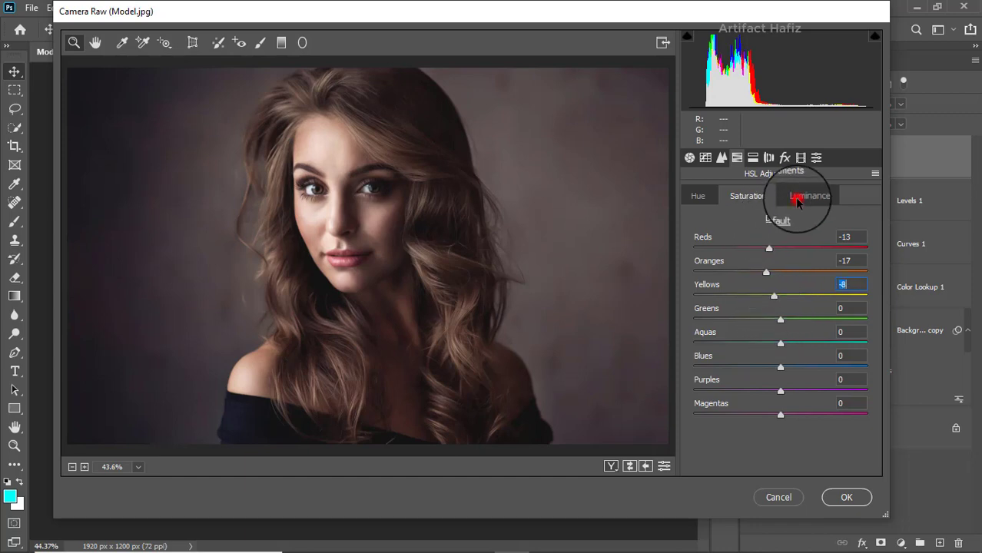
mouse_move(781, 248)
mouse_down()
mouse_move(767, 252)
mouse_move(795, 251)
mouse_move(761, 250)
mouse_move(811, 254)
mouse_move(762, 250)
mouse_up()
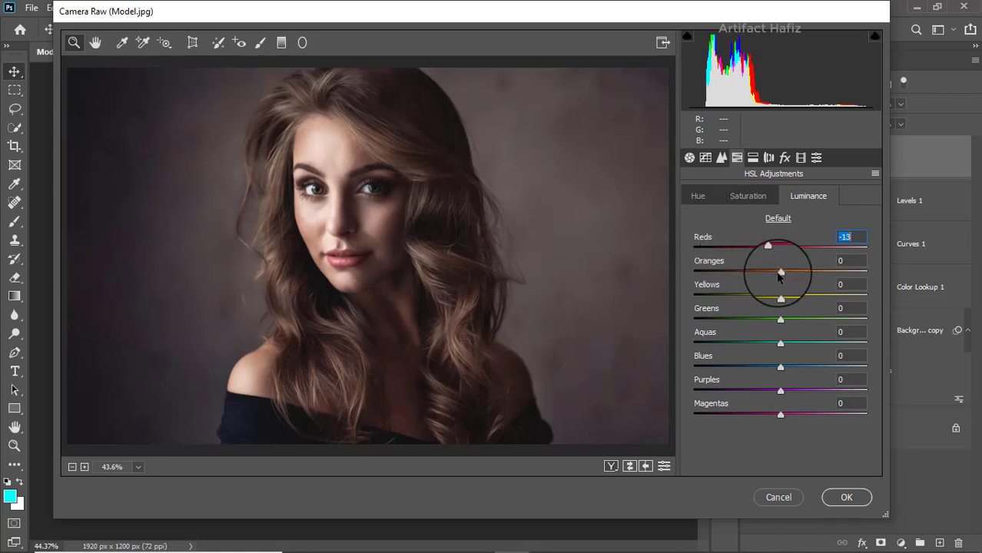
drag(781, 273, 777, 274)
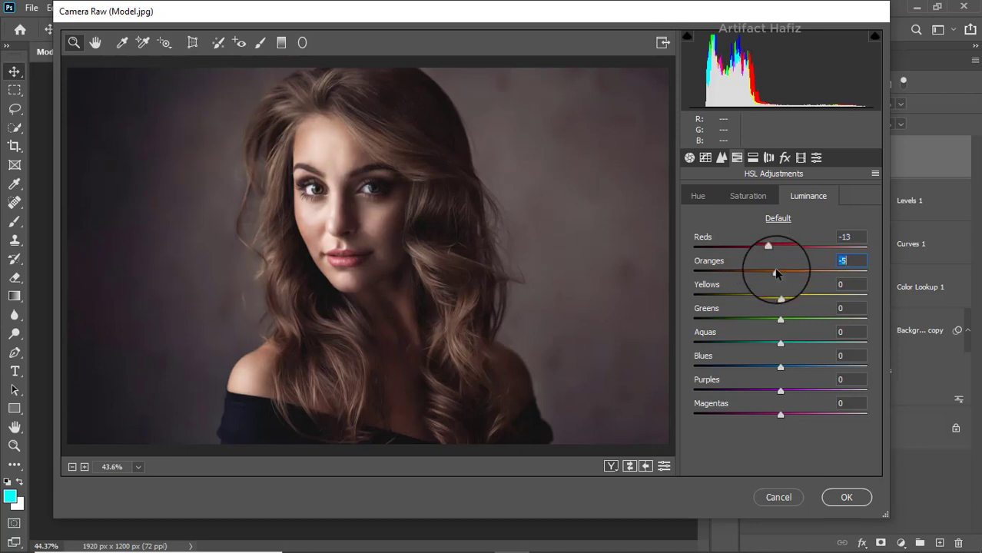
click(702, 196)
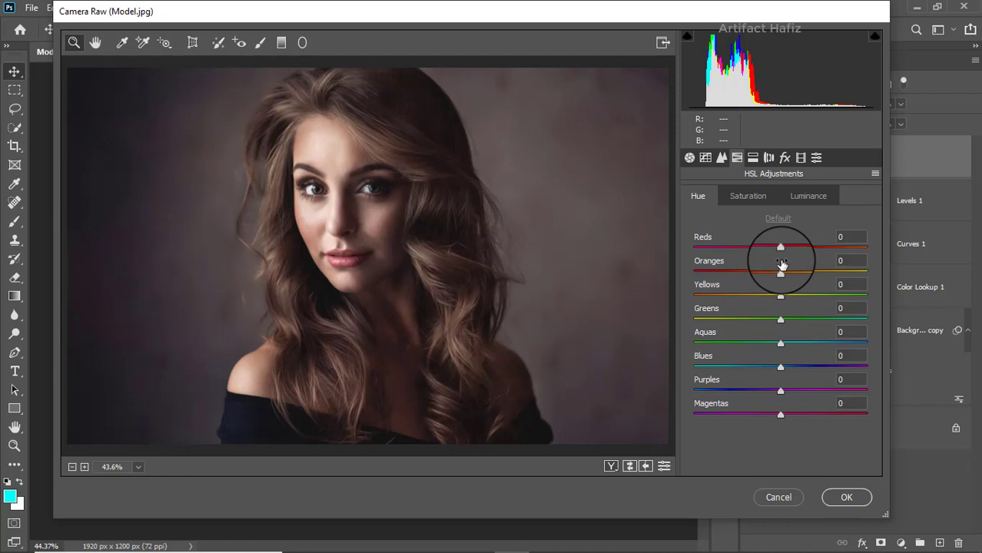
Tint the shadows blue with Split Toning hue 210 and saturation 18.
click(751, 157)
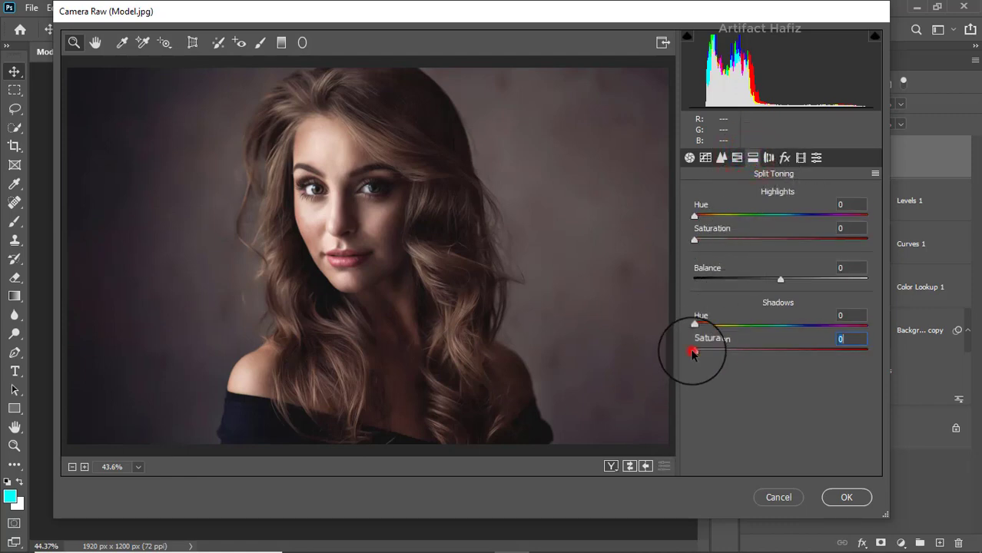
drag(694, 352, 799, 350)
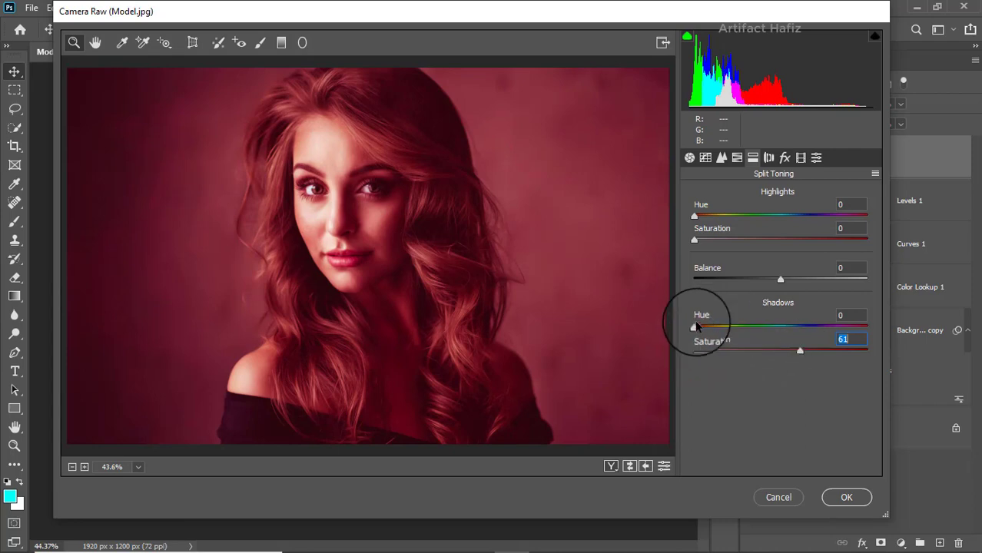
drag(694, 326, 766, 327)
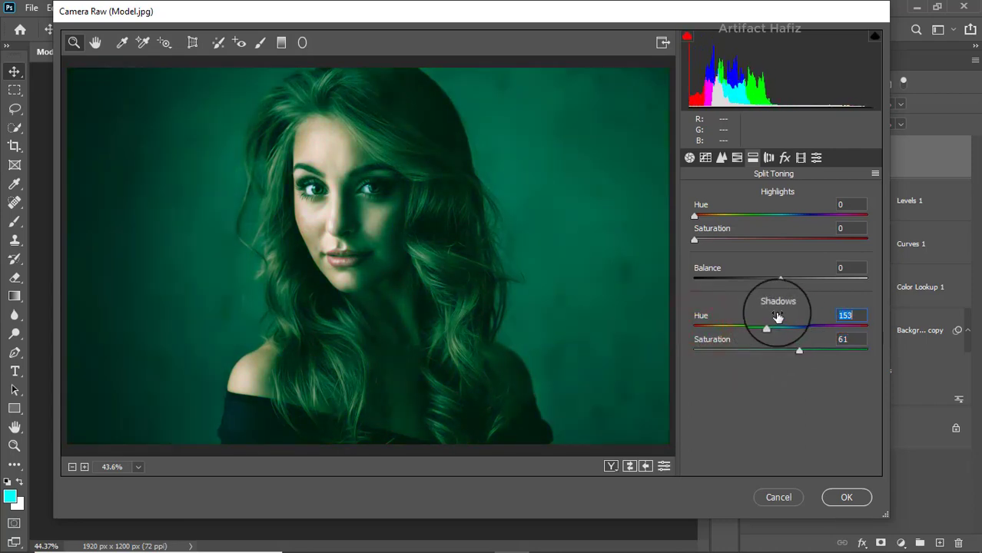
drag(768, 328, 796, 332)
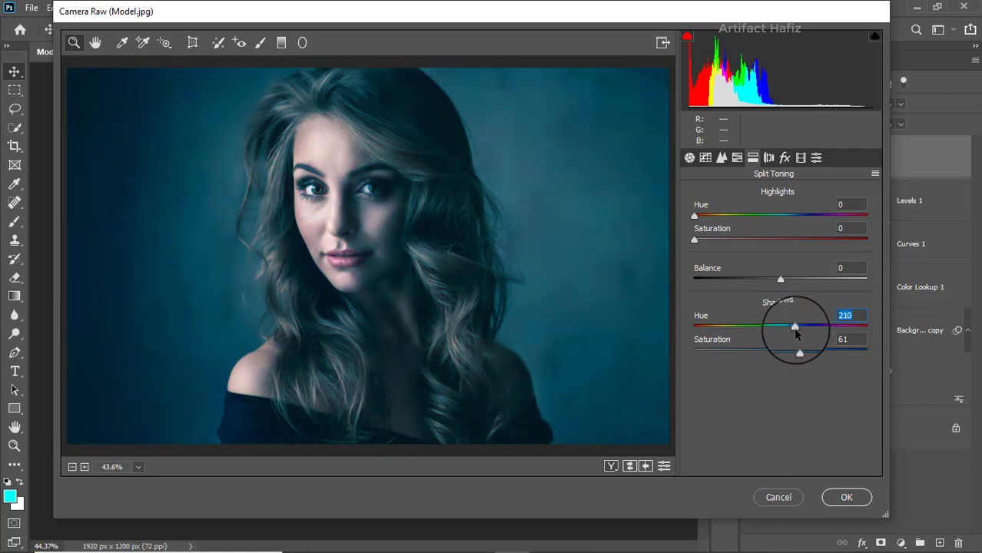
drag(799, 353, 729, 352)
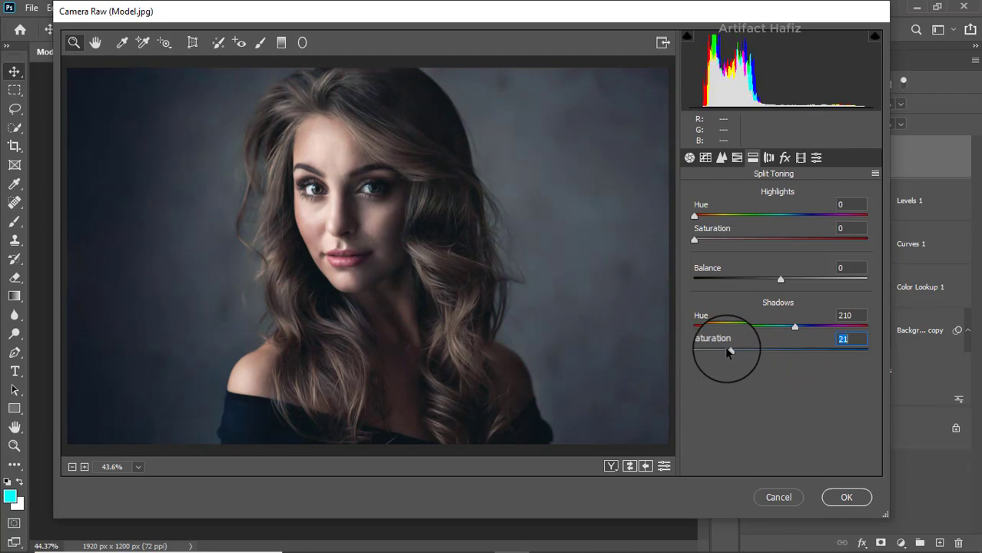
drag(731, 354, 726, 353)
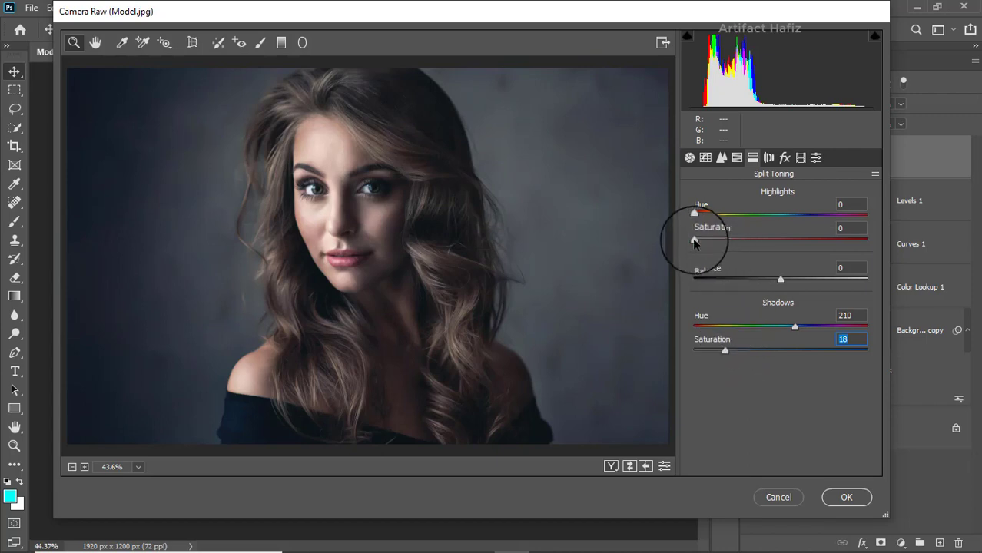
Tint the highlights blue with hue 212 and saturation 10.
drag(694, 240, 757, 240)
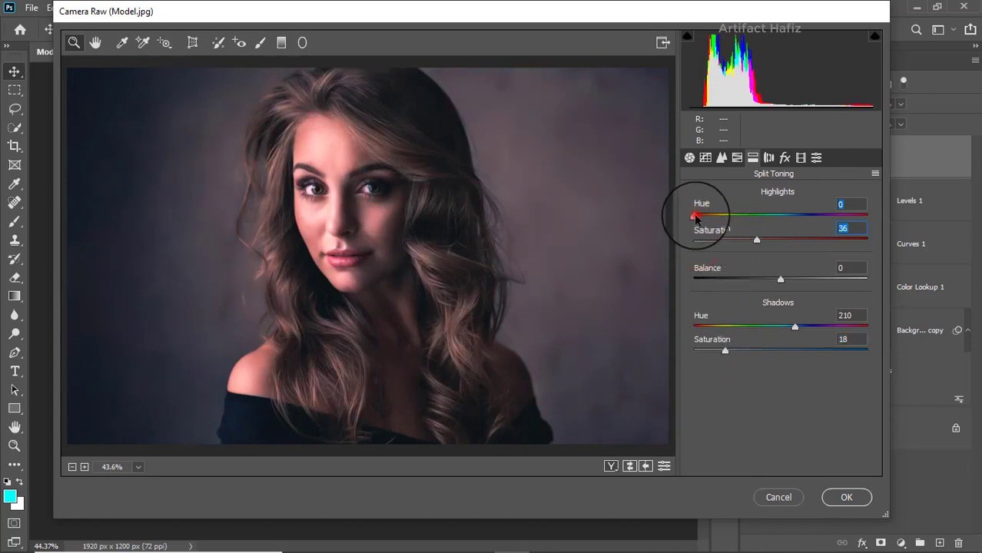
mouse_move(694, 213)
mouse_down()
mouse_move(796, 215)
mouse_move(783, 221)
mouse_up()
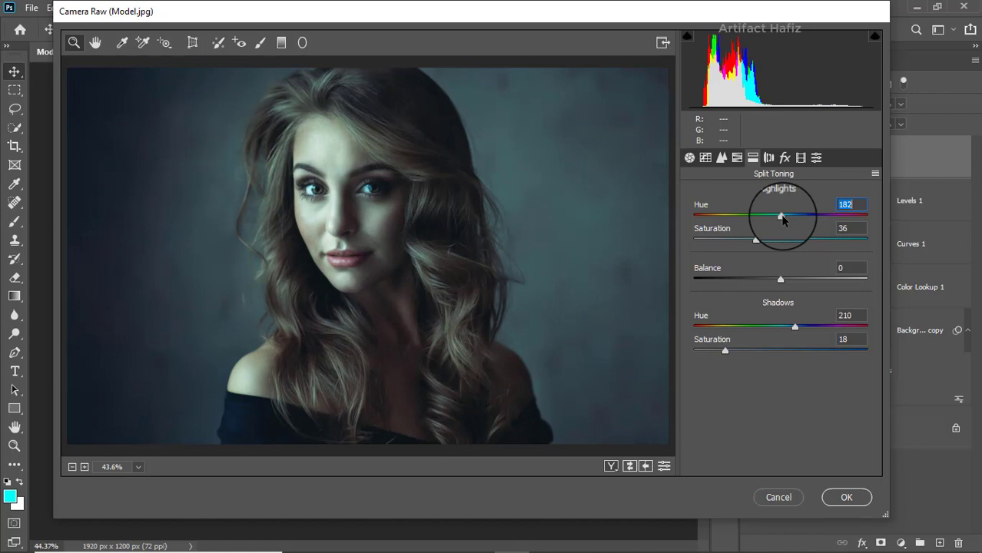
mouse_move(782, 220)
mouse_down()
mouse_move(761, 219)
mouse_move(797, 218)
mouse_up()
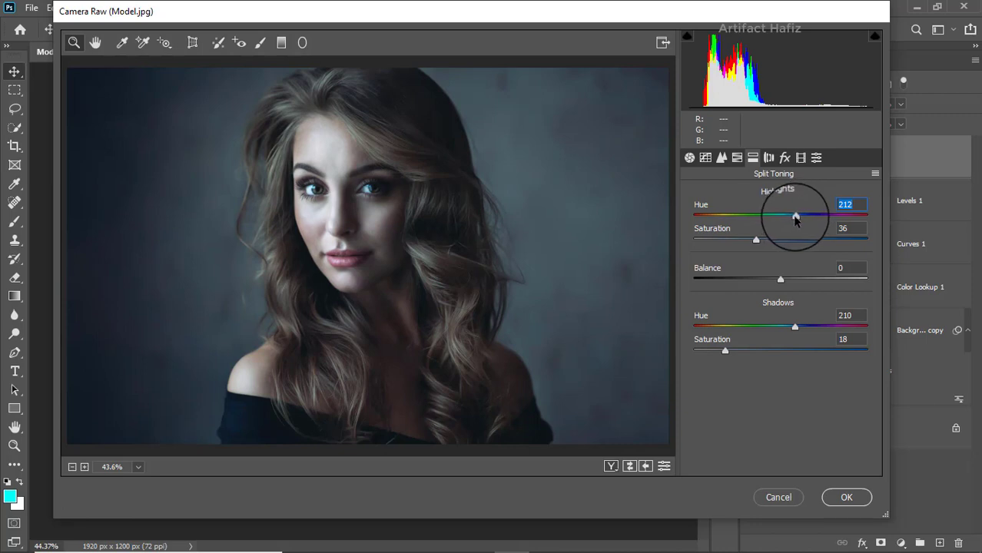
drag(756, 240, 710, 240)
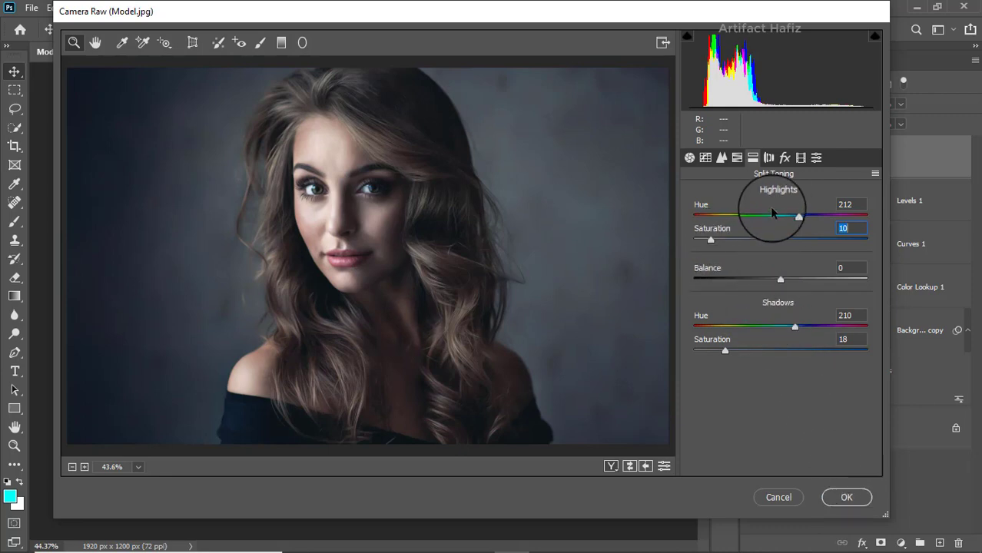
click(799, 160)
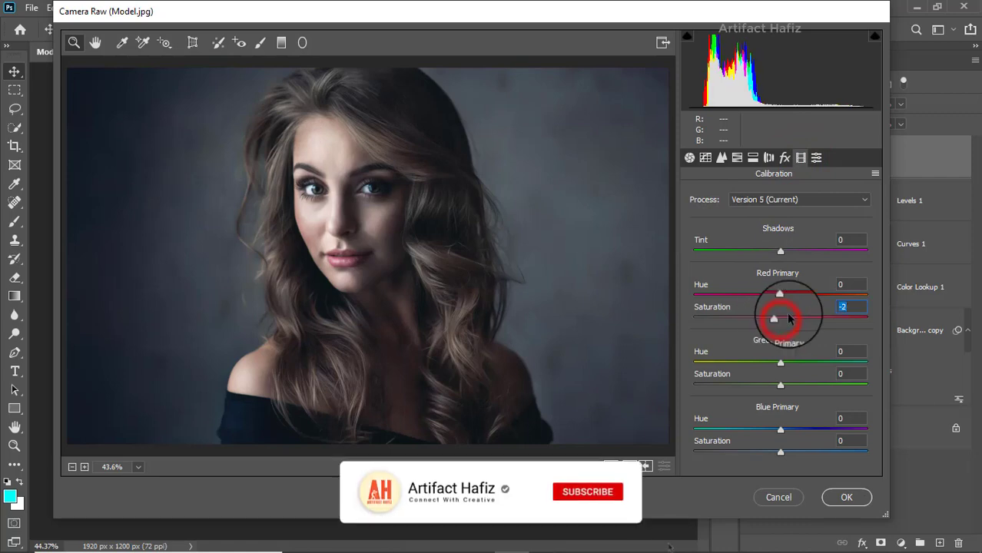
Set calibration primary saturations to Red +5, Green +5, Blue +3 and apply the filter.
drag(781, 320, 784, 318)
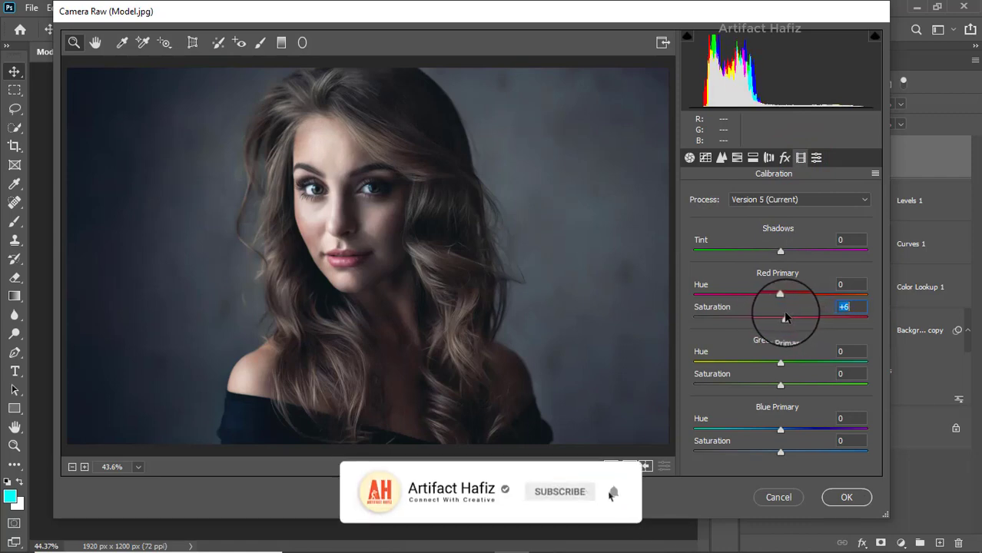
drag(781, 385, 785, 385)
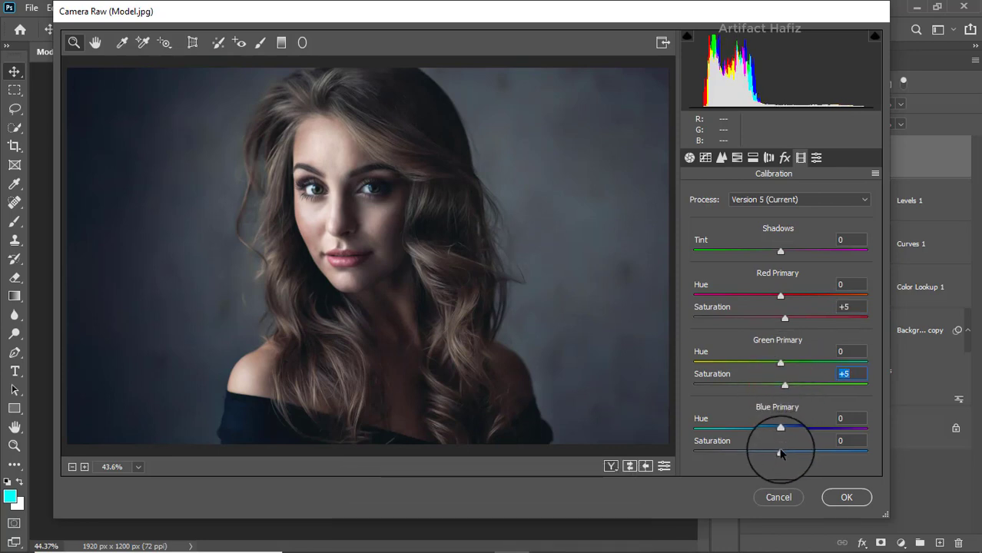
drag(782, 452, 786, 455)
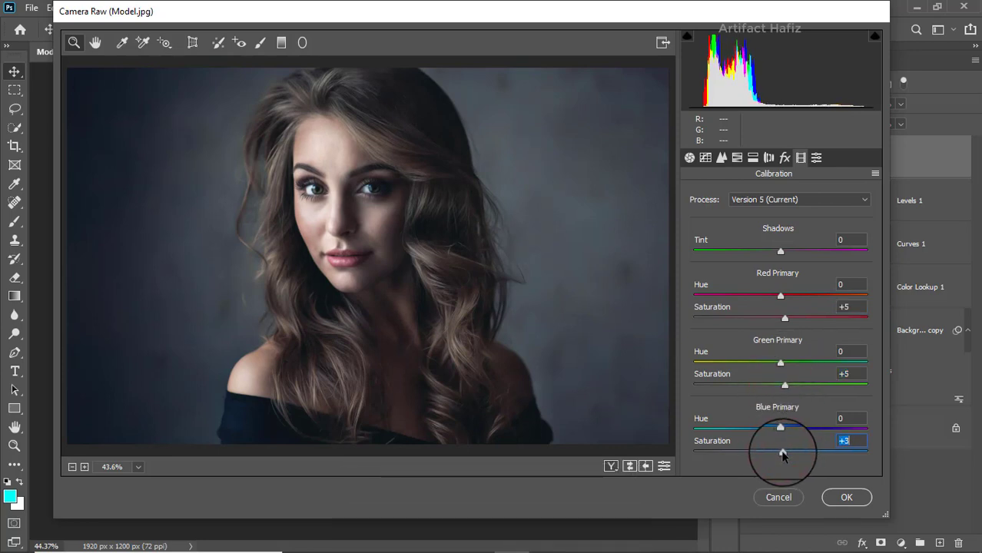
click(843, 498)
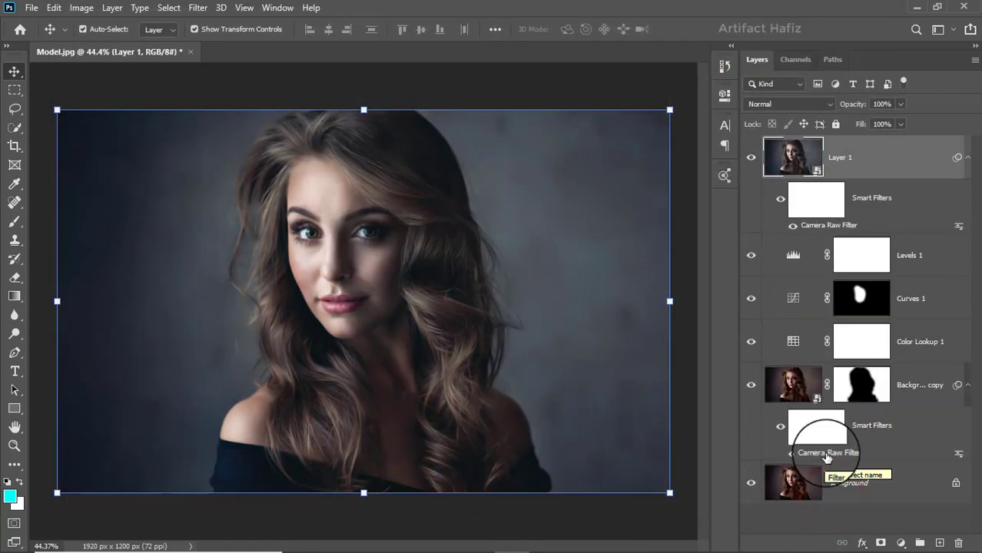
Alt-toggle the Background's visibility to compare the original with the graded portrait.
key(alt)
alt+click(751, 483)
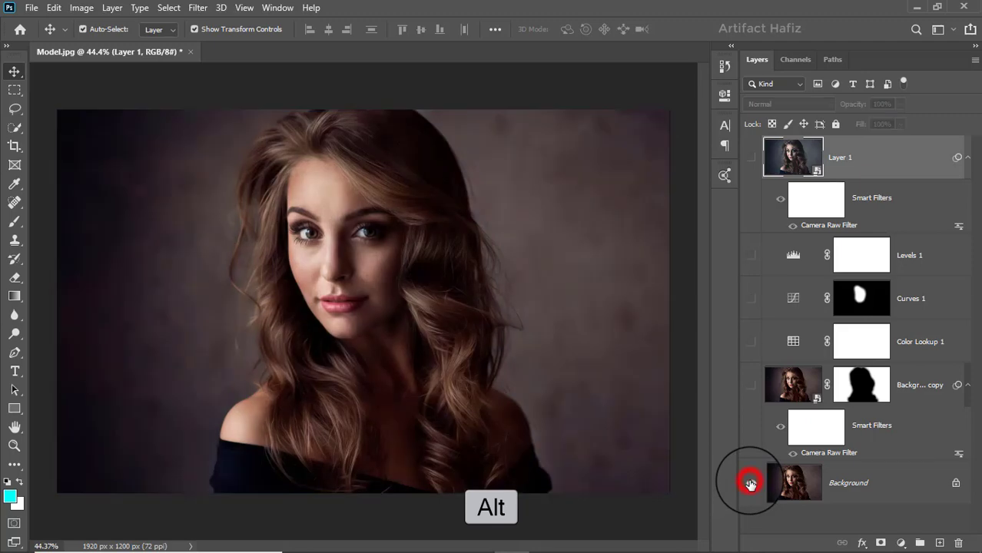
alt+click(751, 483)
alt+click(751, 483)
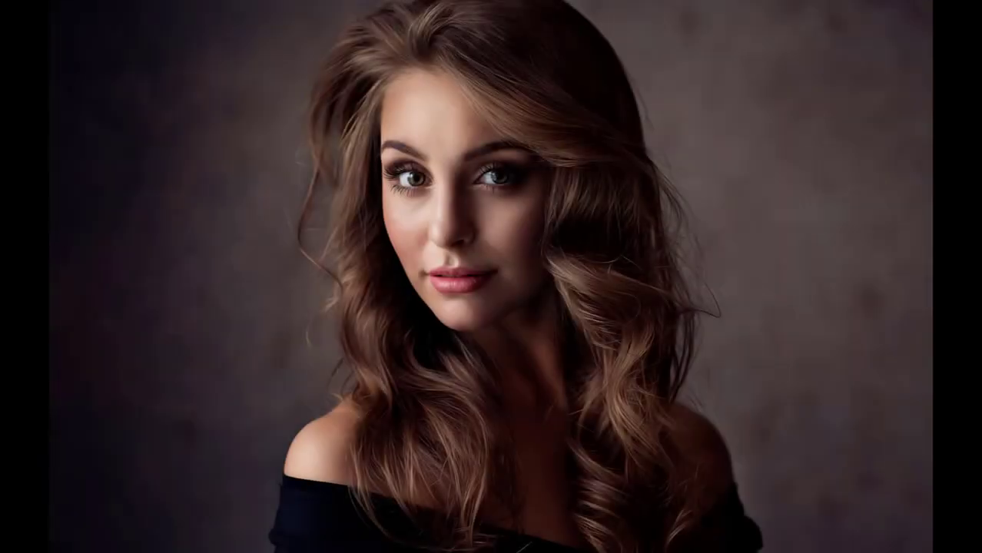